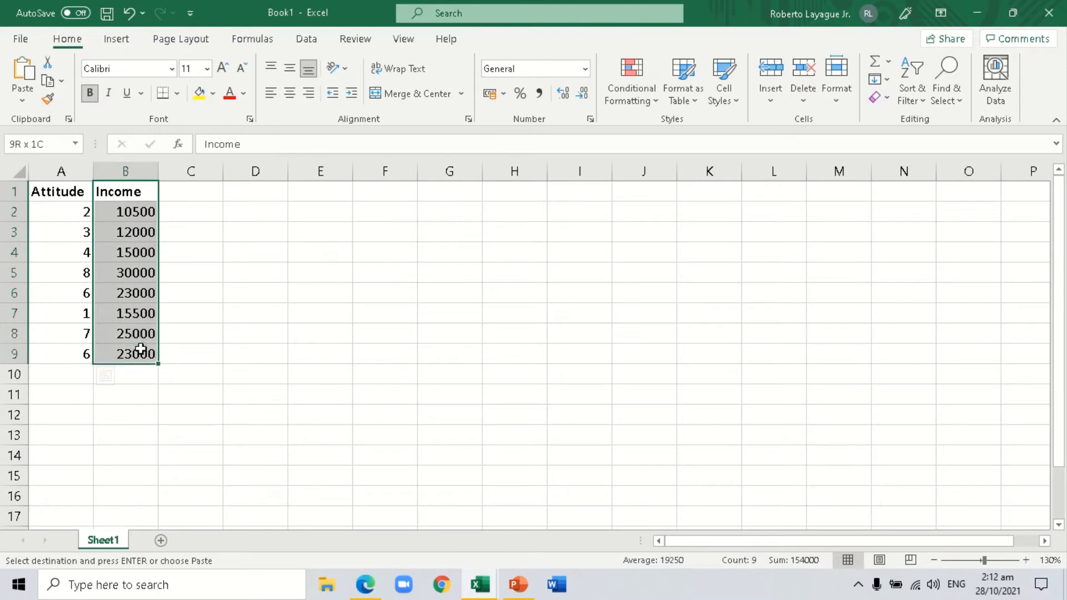
pyautogui.moveTo(64, 191); pyautogui.dragTo(62, 354)
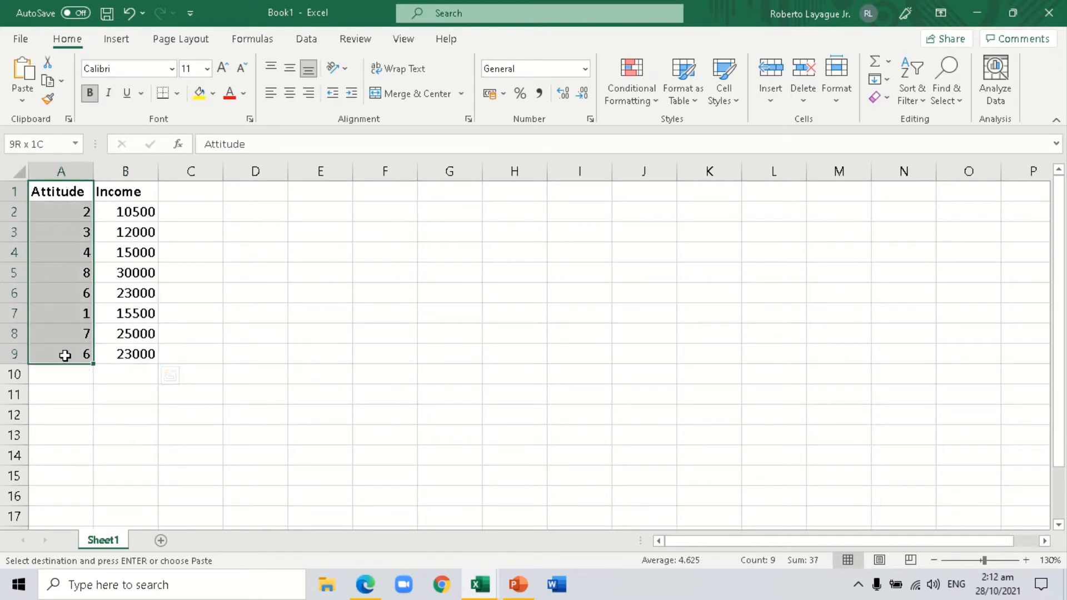
pyautogui.moveTo(126, 192); pyautogui.dragTo(124, 352)
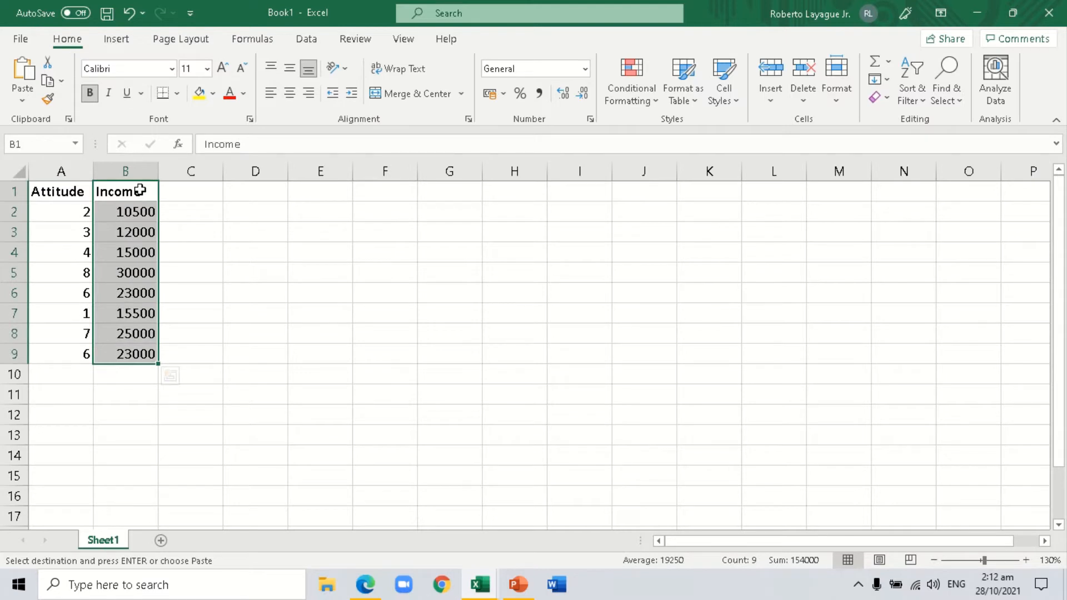
pyautogui.moveTo(143, 191); pyautogui.dragTo(113, 356)
pyautogui.moveTo(67, 190); pyautogui.dragTo(86, 365)
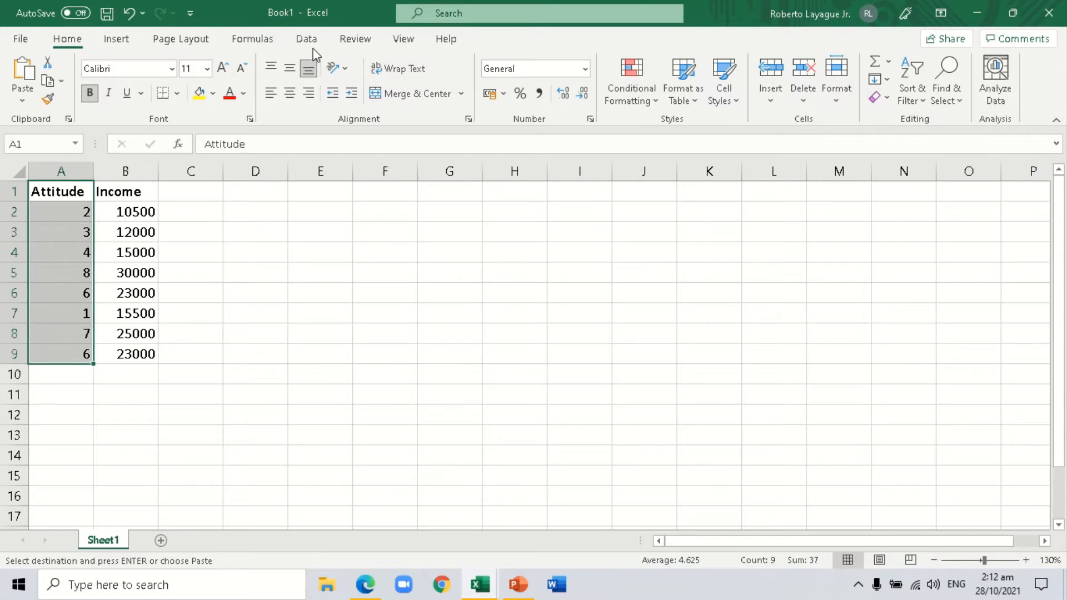
pyautogui.click(129, 205)
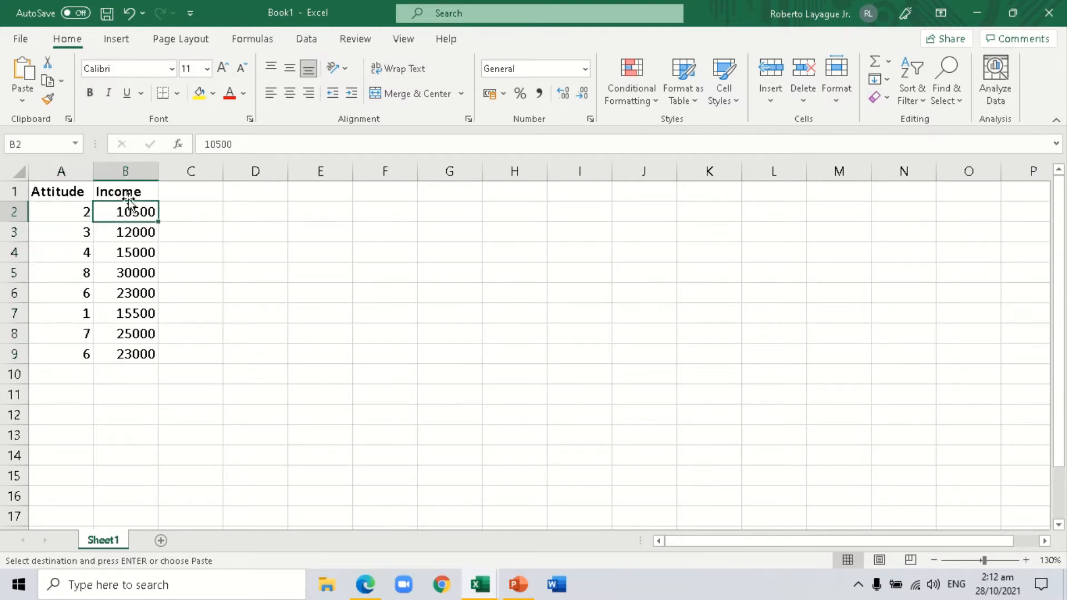
pyautogui.click(221, 204)
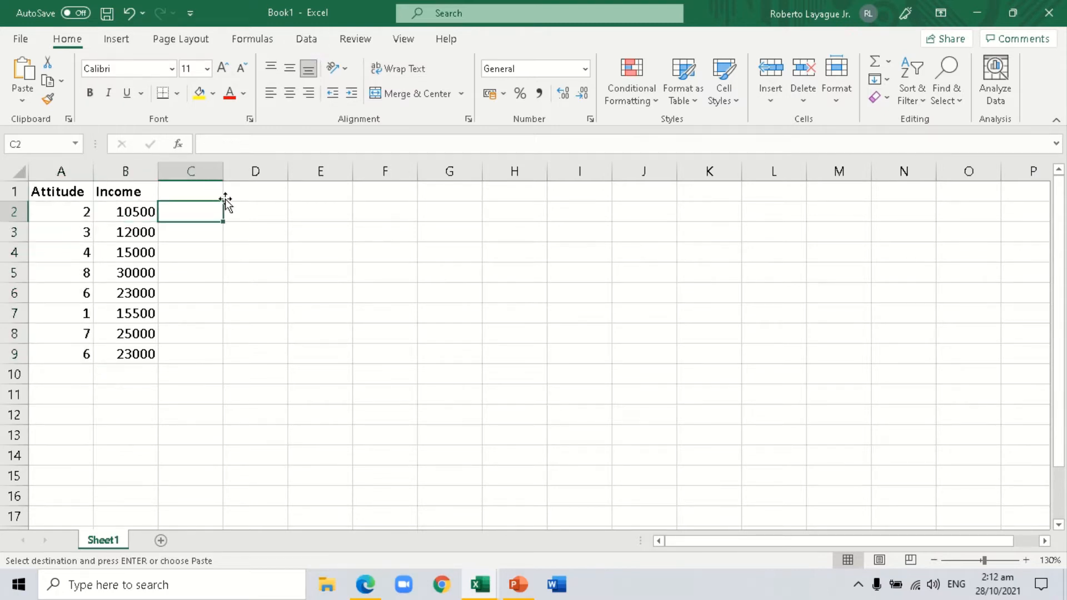
# Open the Regression tool from the data analysis tools.
pyautogui.click(309, 44)
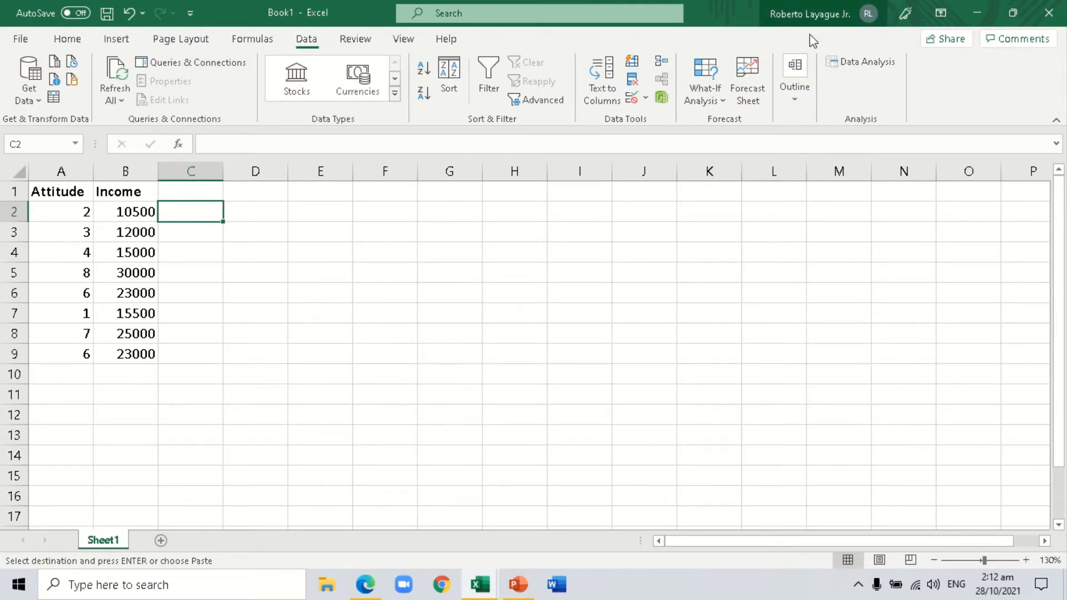
pyautogui.click(859, 62)
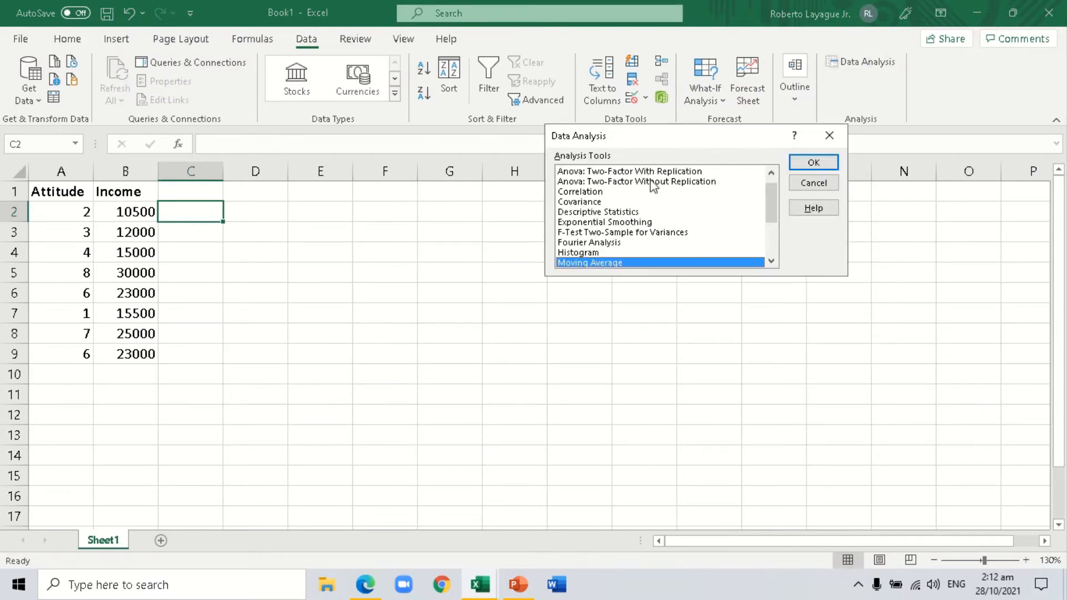
pyautogui.scroll(-2, 644, 209)
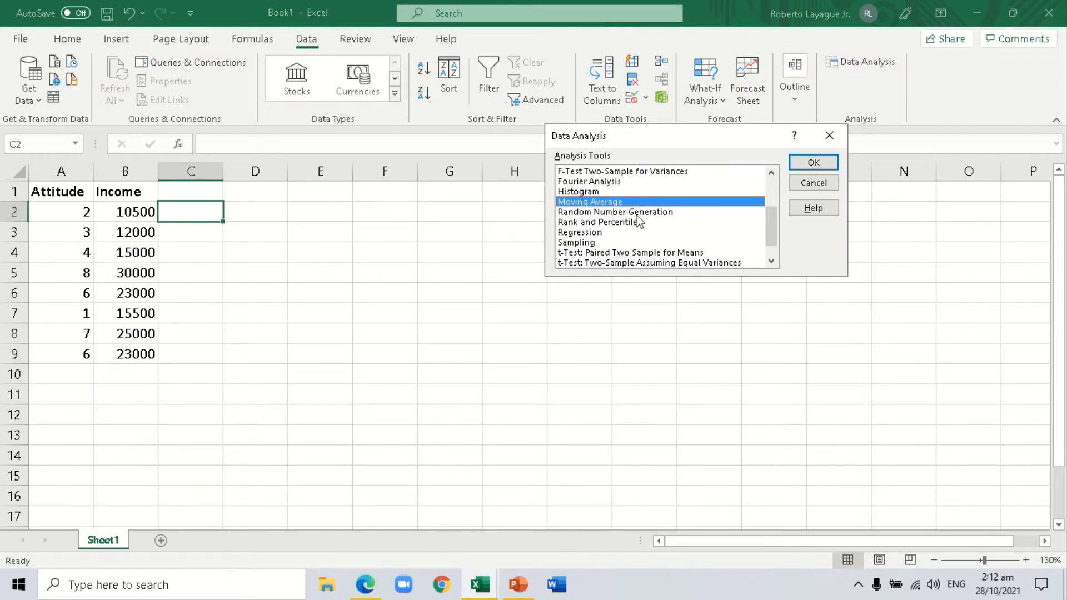
pyautogui.click(596, 232)
pyautogui.click(815, 162)
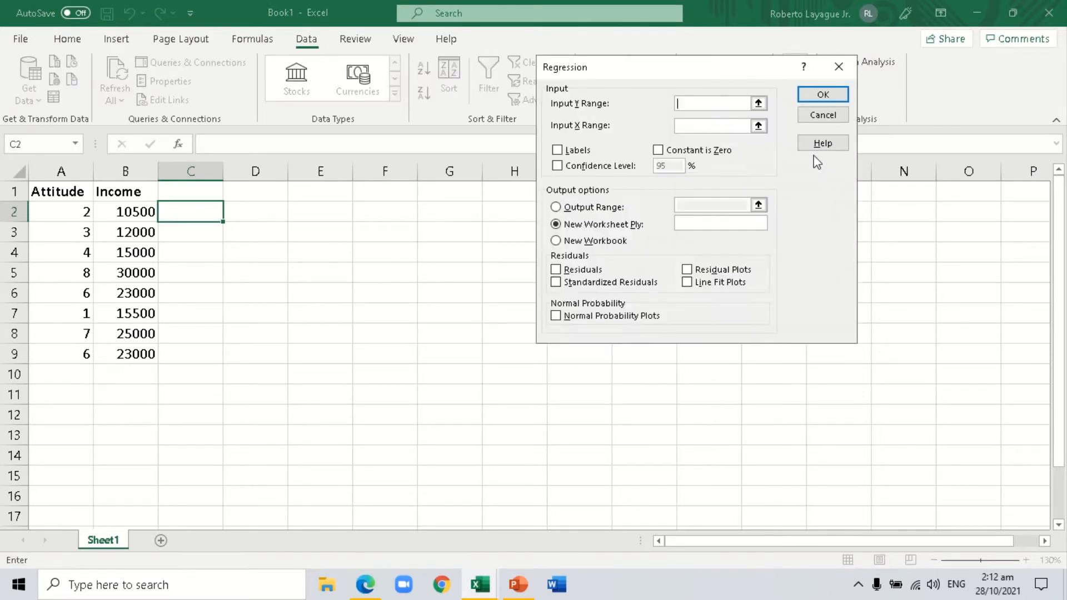
# Set the regression's Y range to the Income data B1:B9 and X range to the Attitude data A1:A9, with labels included.
pyautogui.click(759, 104)
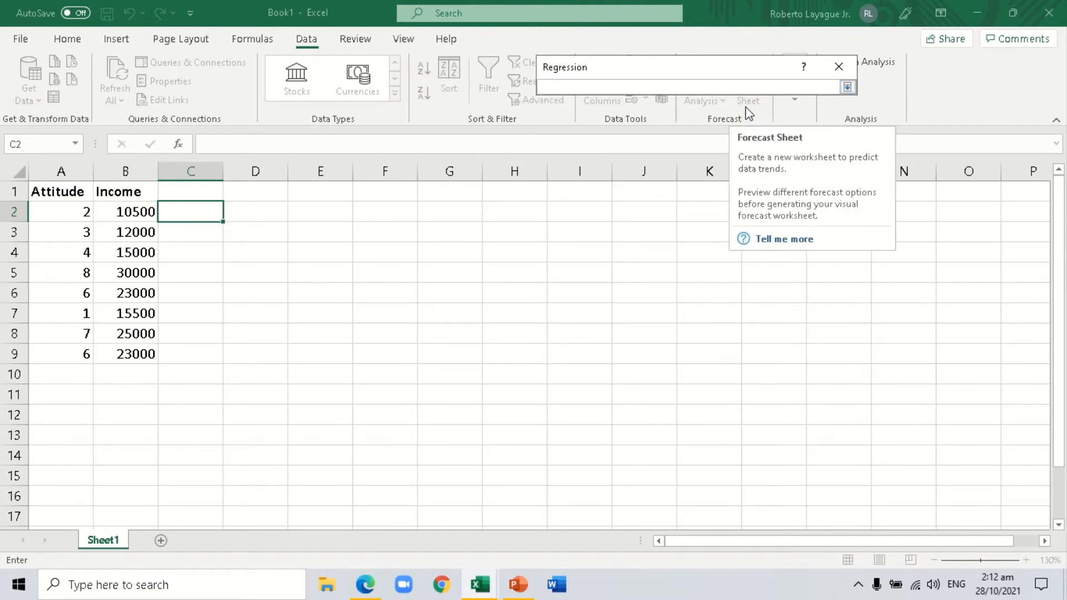
pyautogui.click(133, 189)
pyautogui.moveTo(133, 189); pyautogui.dragTo(129, 346)
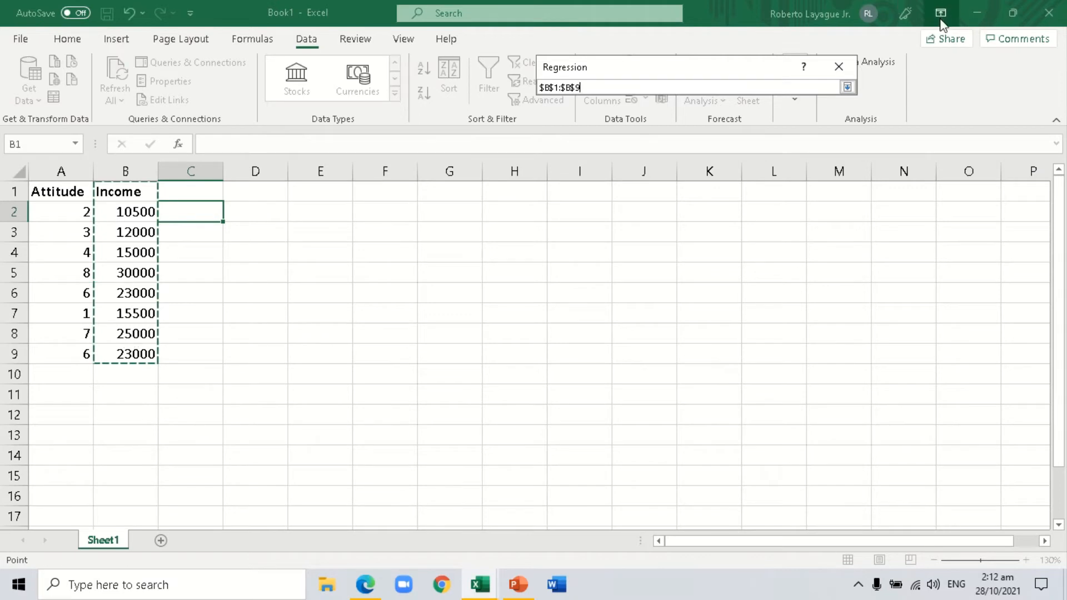
pyautogui.click(847, 87)
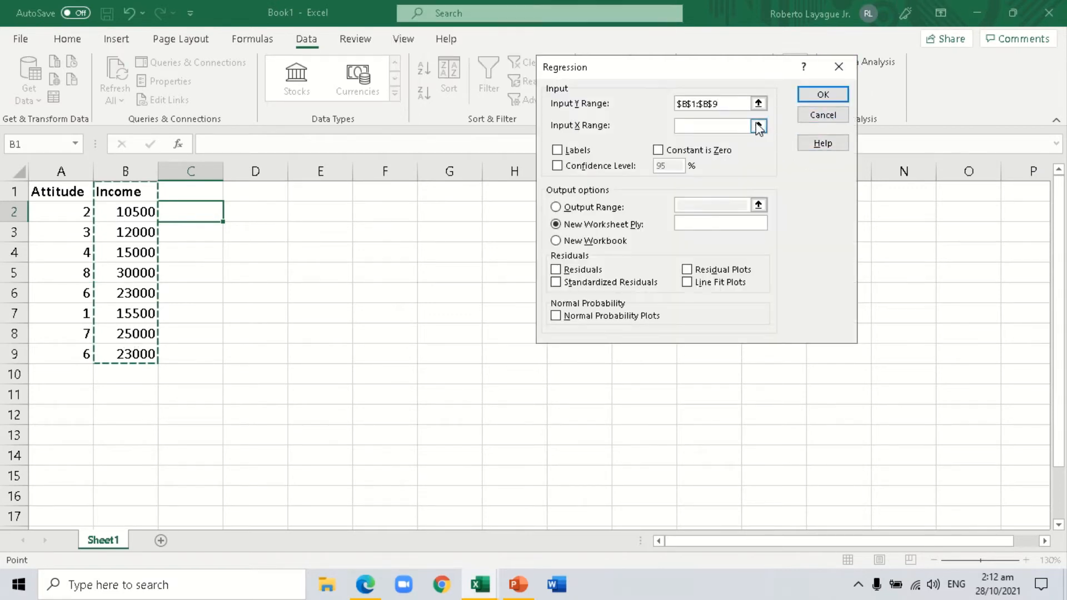
pyautogui.click(758, 126)
pyautogui.moveTo(62, 192); pyautogui.dragTo(58, 356)
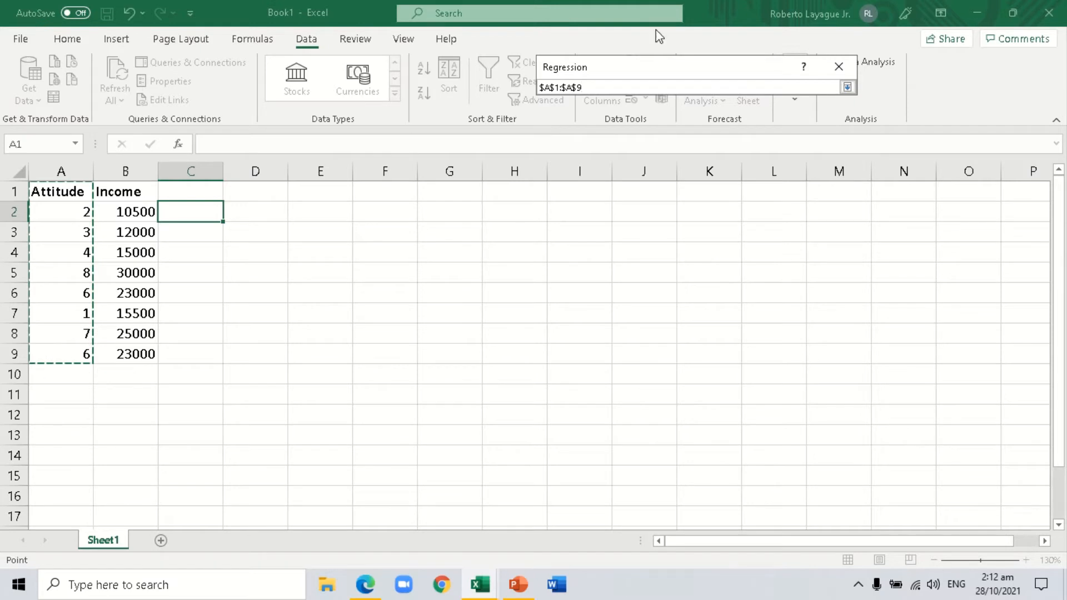
pyautogui.click(847, 87)
pyautogui.click(557, 150)
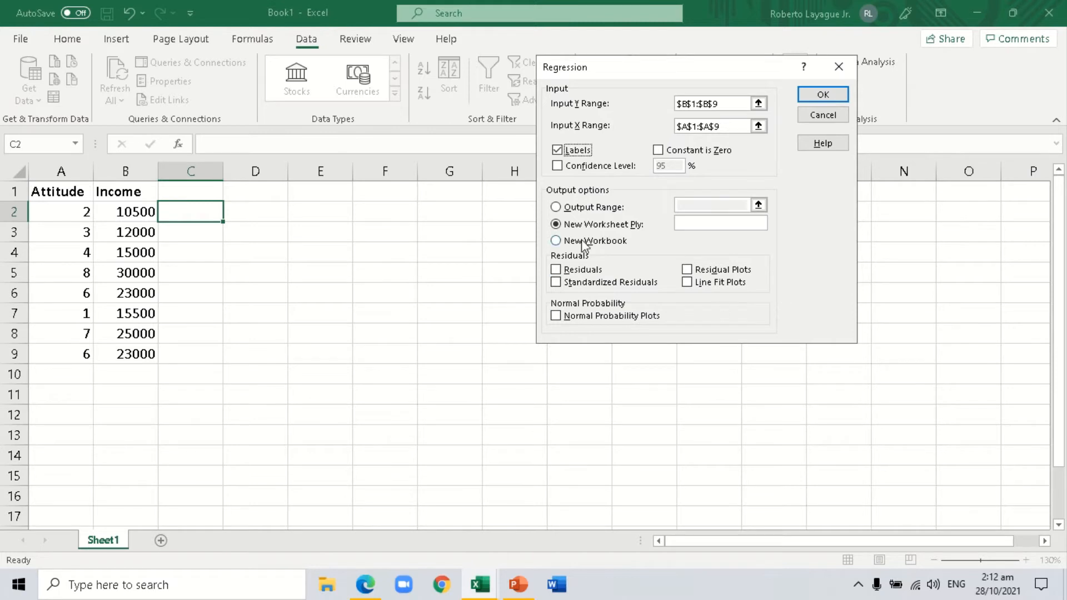
# Set the regression output range to cell E1 on the current sheet and run the analysis.
pyautogui.click(555, 209)
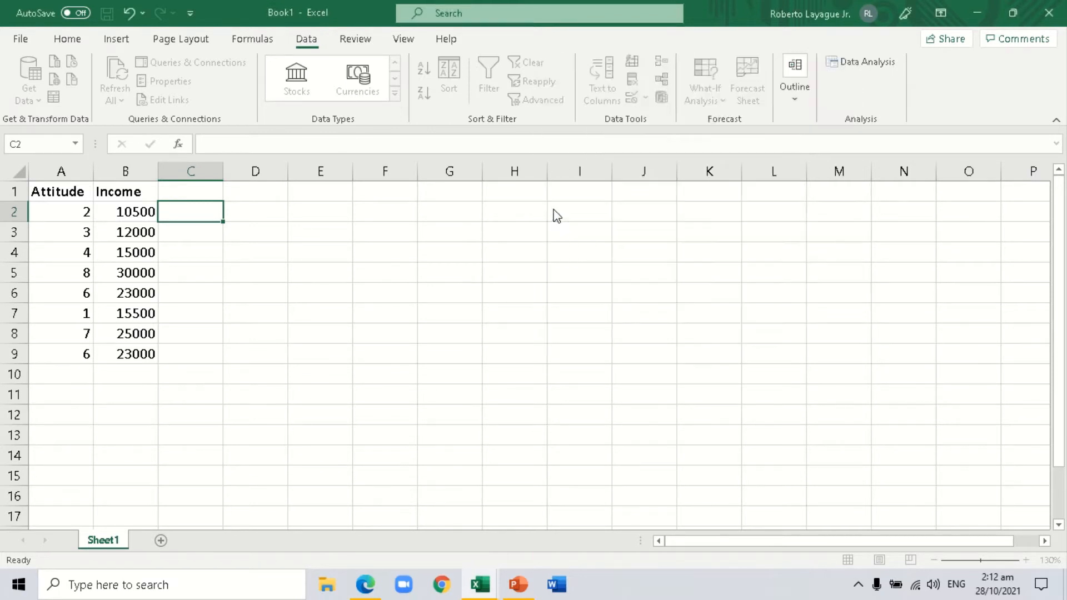
pyautogui.click(759, 204)
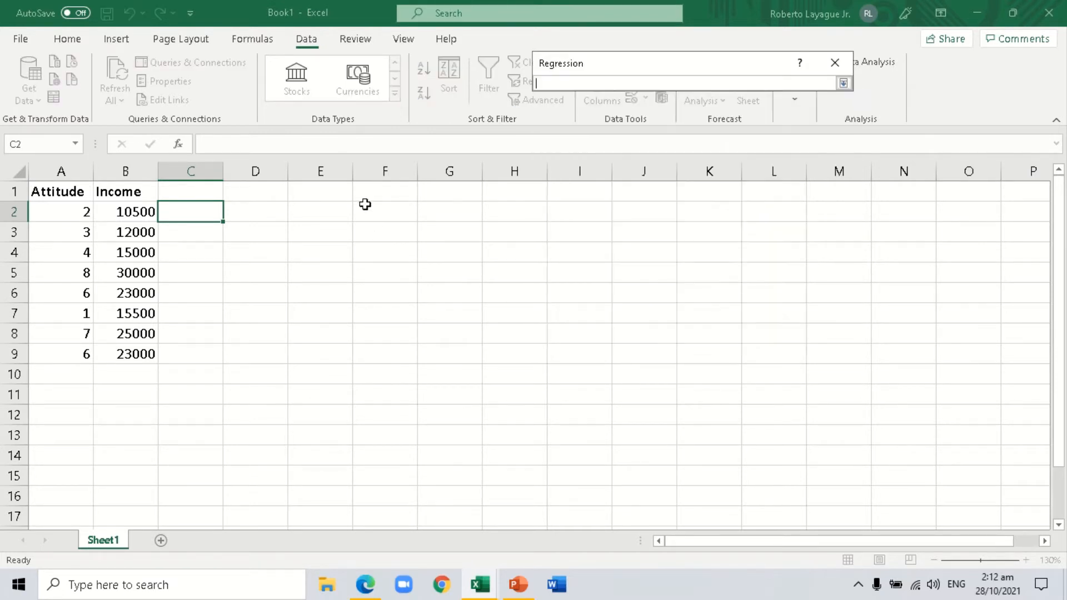
pyautogui.click(319, 191)
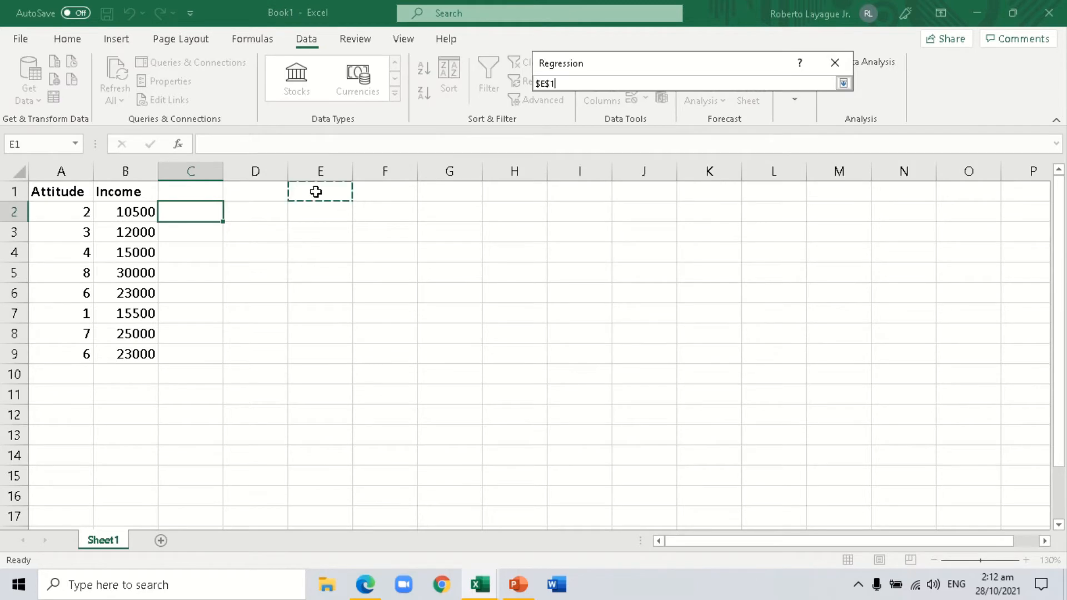
pyautogui.click(843, 84)
pyautogui.click(827, 95)
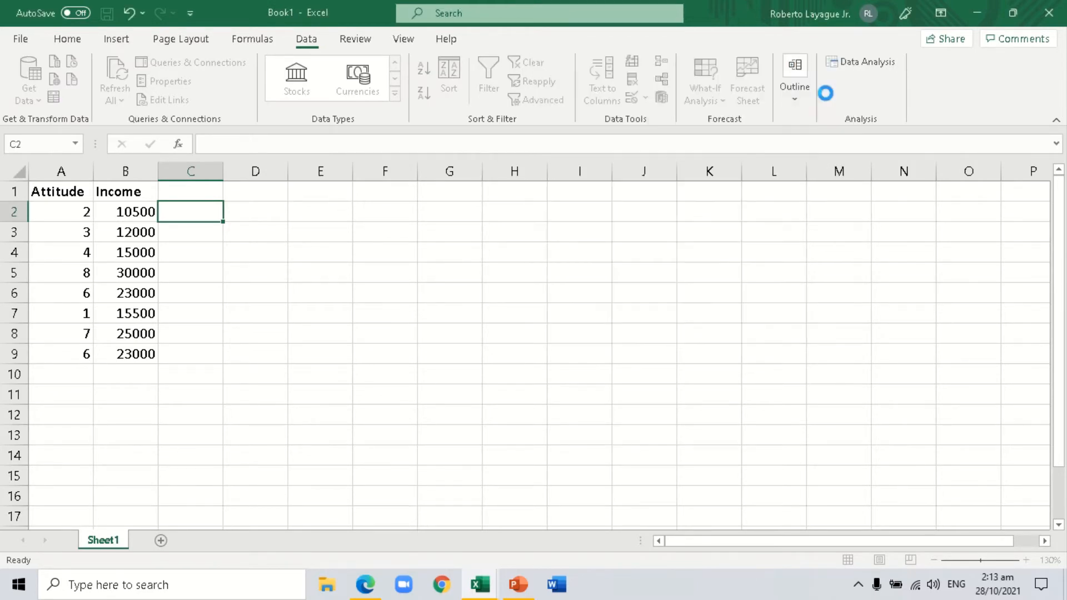
# Autofit column E so the row labels of the regression output are fully readable.
pyautogui.scroll(-2, 618, 235)
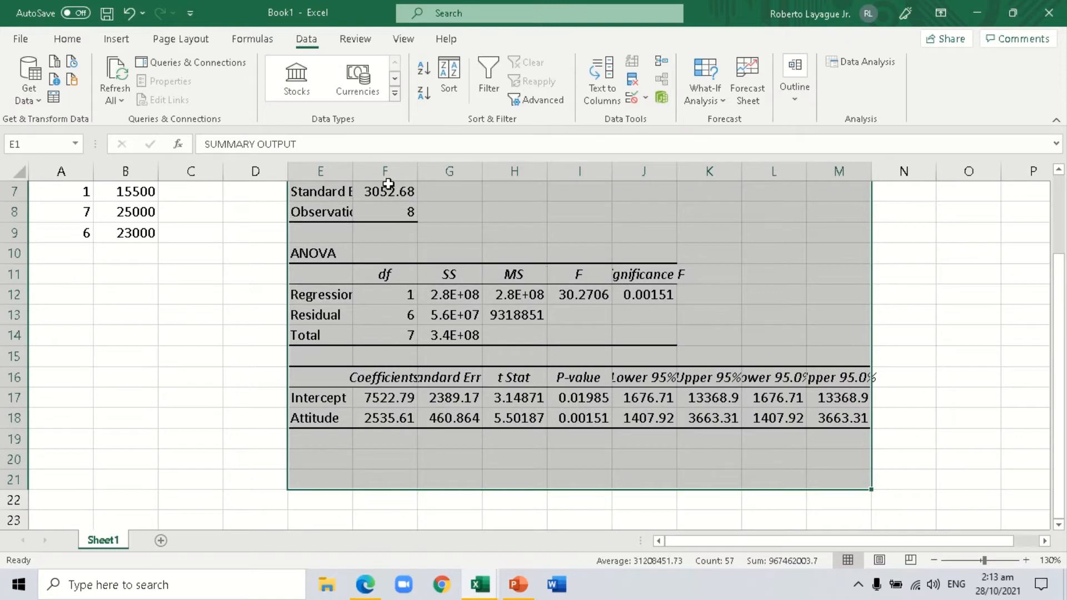
pyautogui.scroll(2, 374, 237)
pyautogui.doubleClick(353, 167)
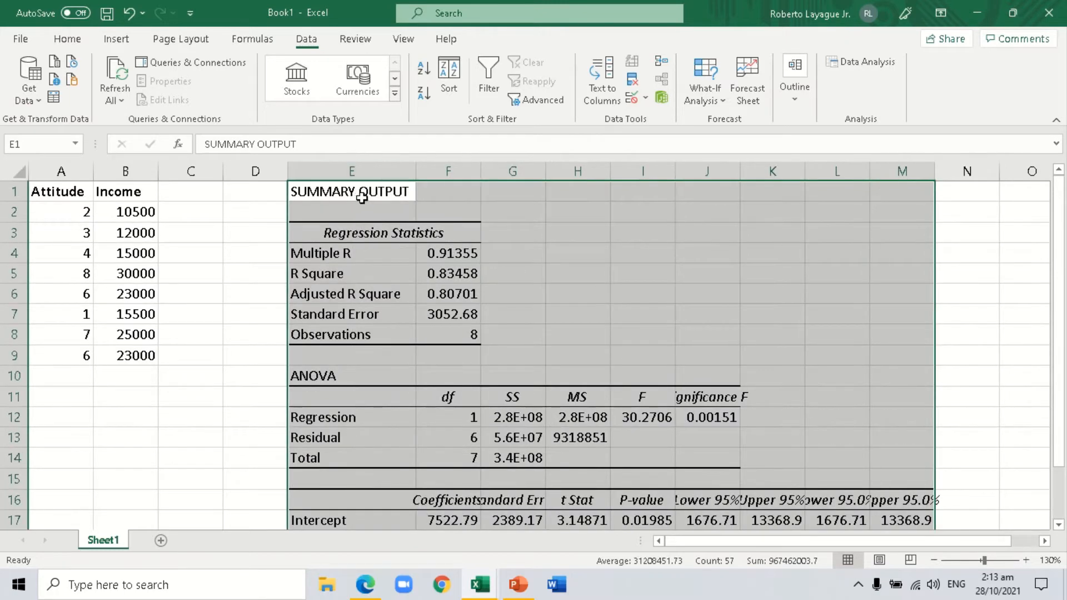
pyautogui.scroll(-1, 305, 234)
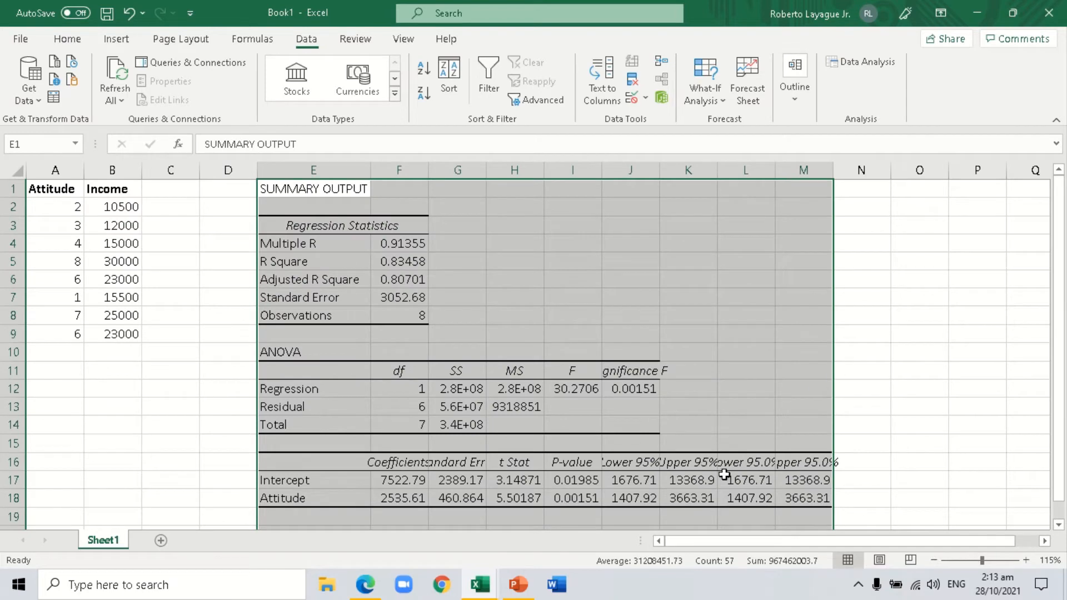
pyautogui.click(724, 477)
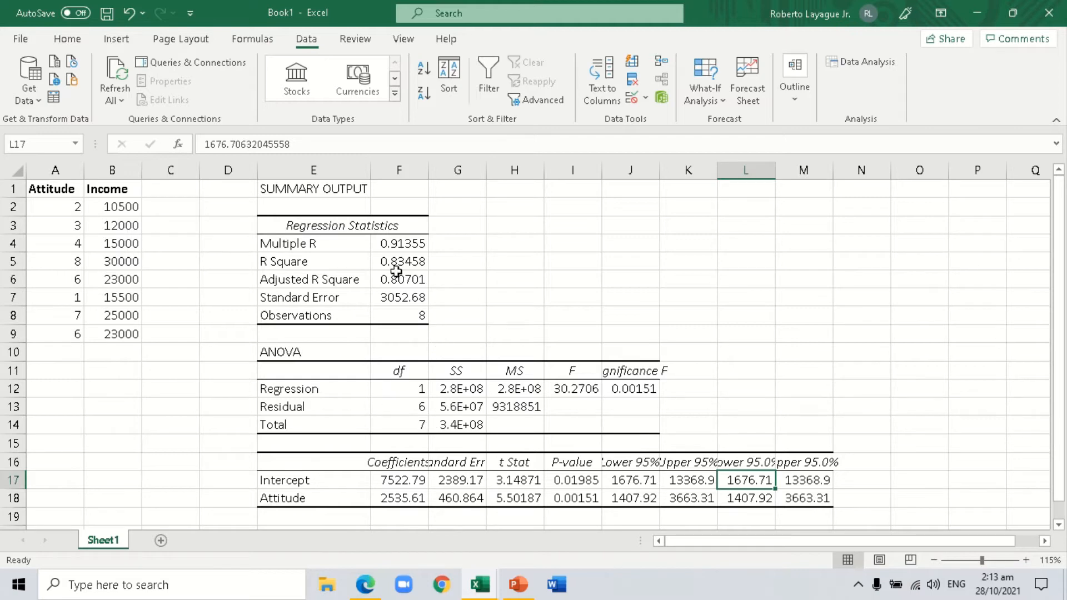
# Apply the Number format to the regression output values in F4:M18.
pyautogui.moveTo(406, 244); pyautogui.dragTo(815, 503)
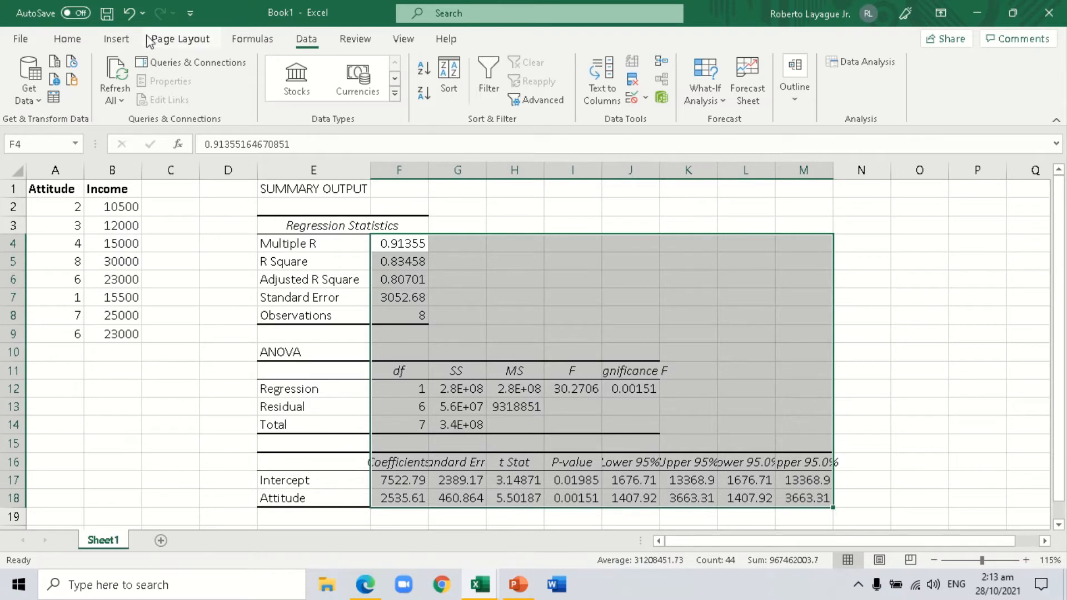
pyautogui.click(82, 42)
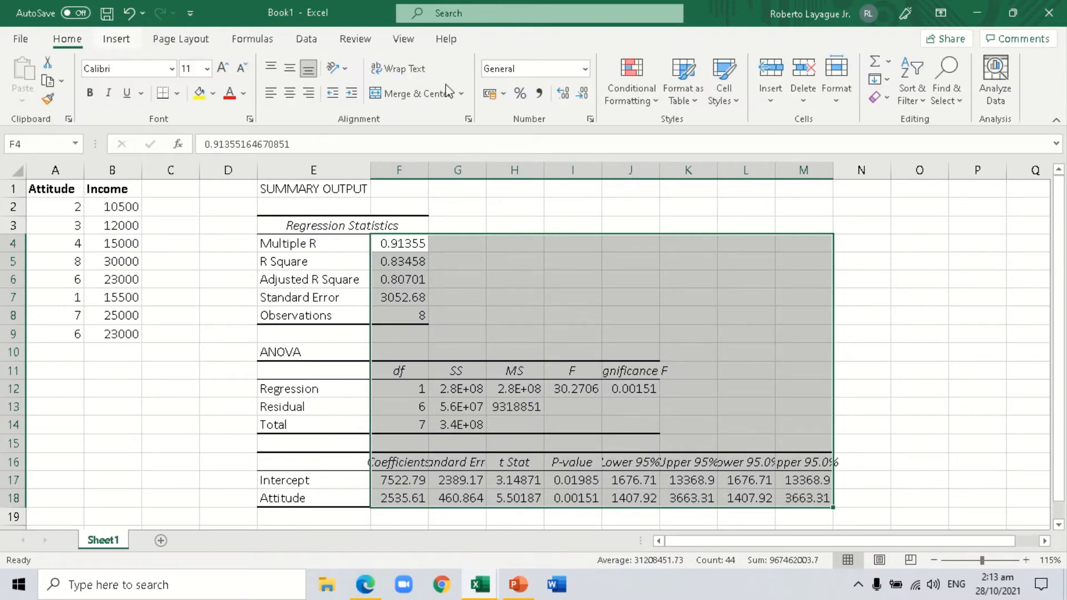
pyautogui.click(585, 69)
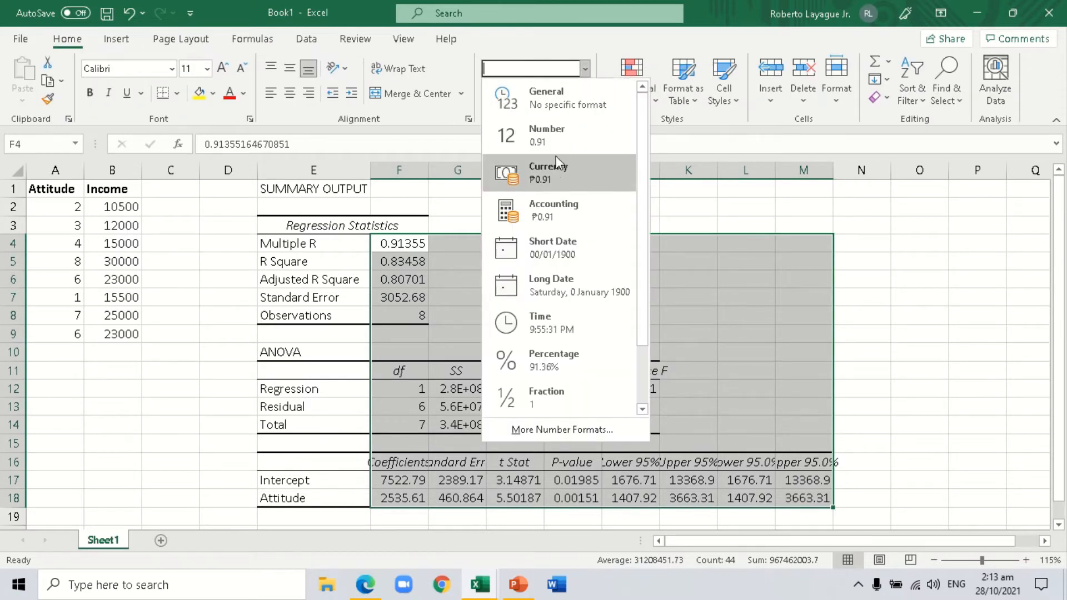
pyautogui.click(556, 139)
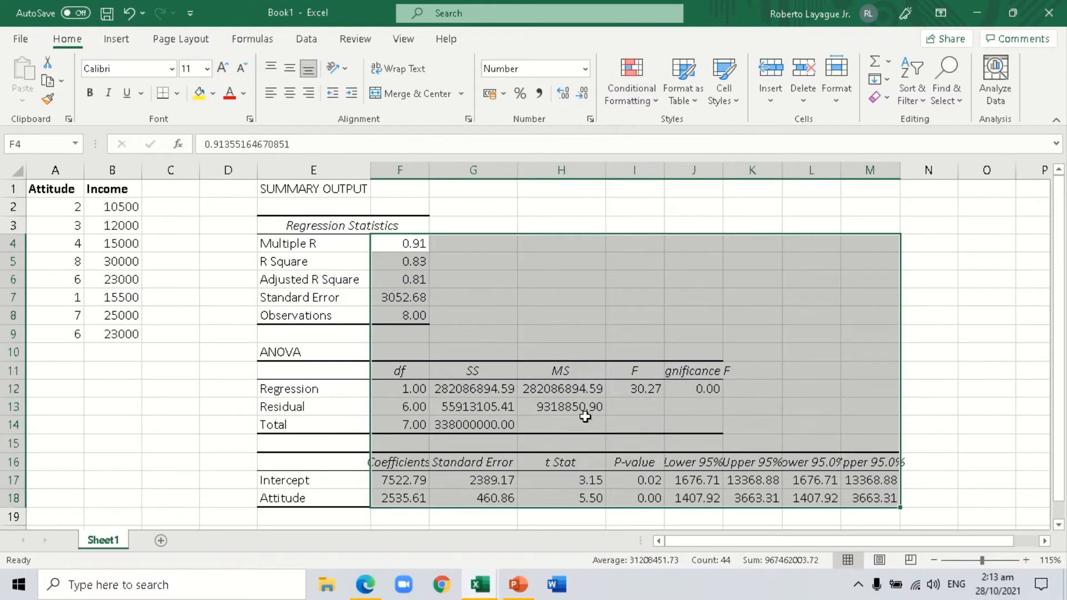
pyautogui.click(585, 417)
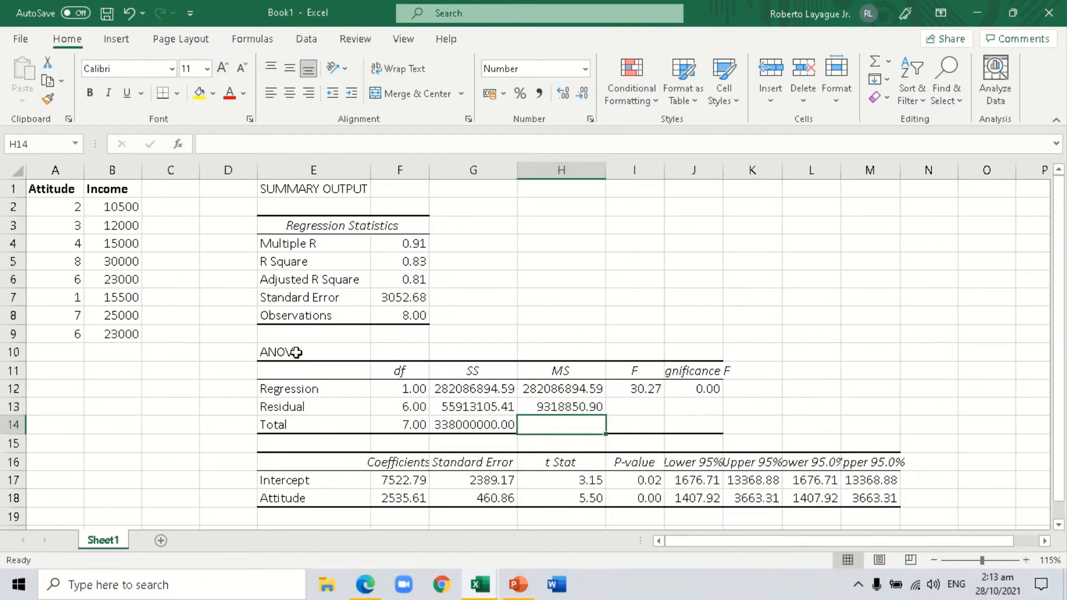
# Fill the Multiple R and R Square values in F4 and F5 with yellow.
pyautogui.click(415, 246)
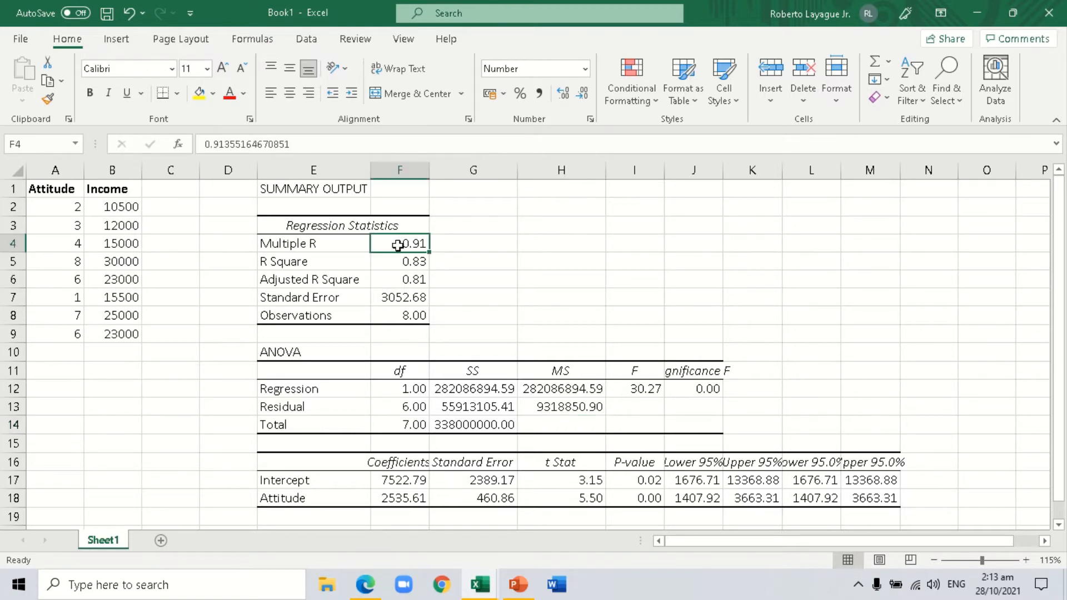
pyautogui.click(199, 93)
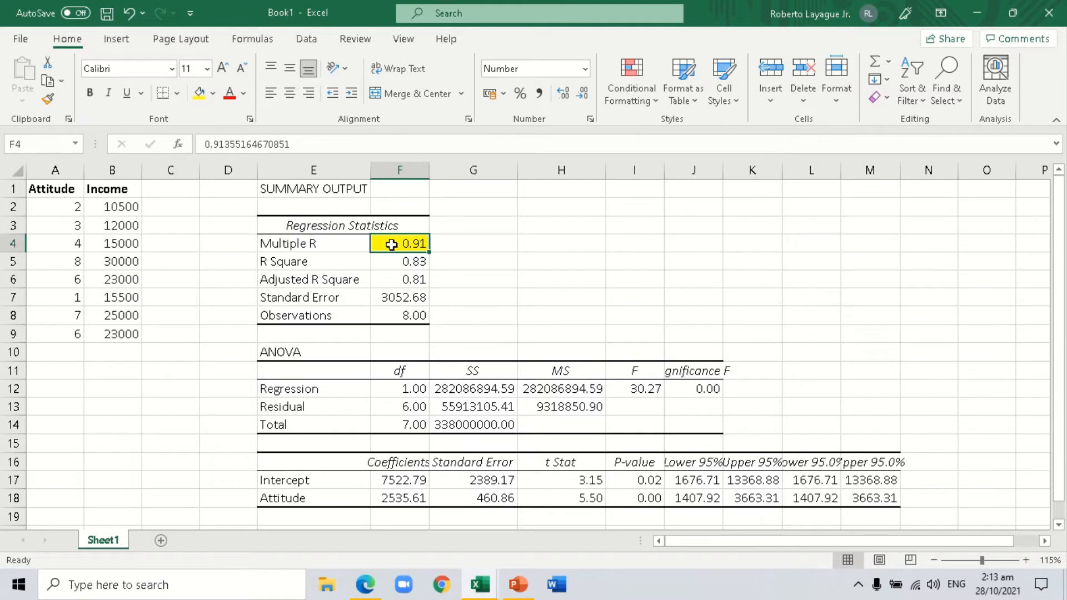
pyautogui.click(412, 267)
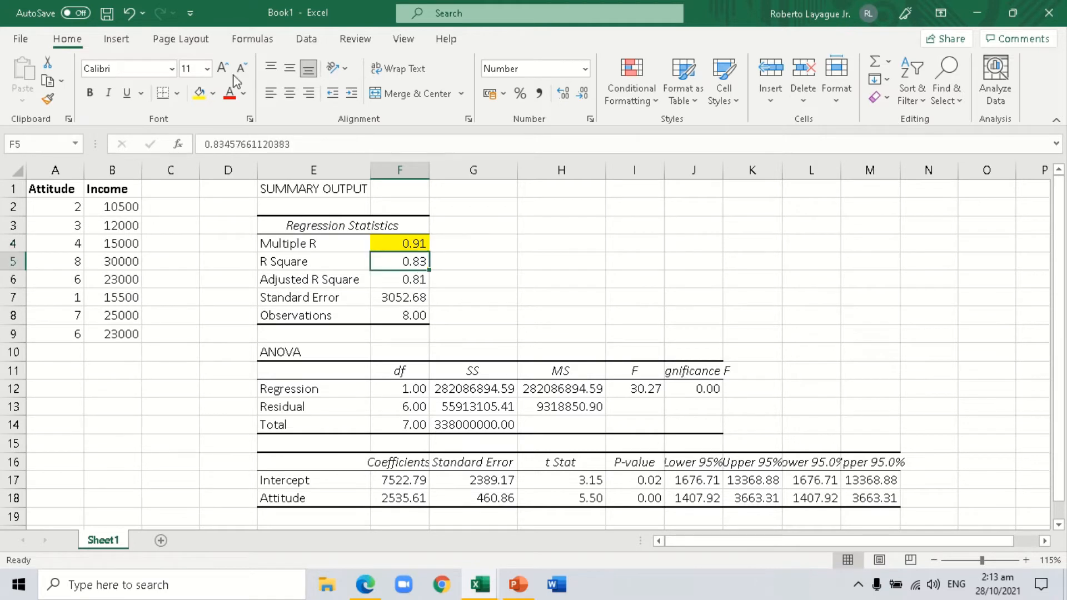
pyautogui.click(200, 95)
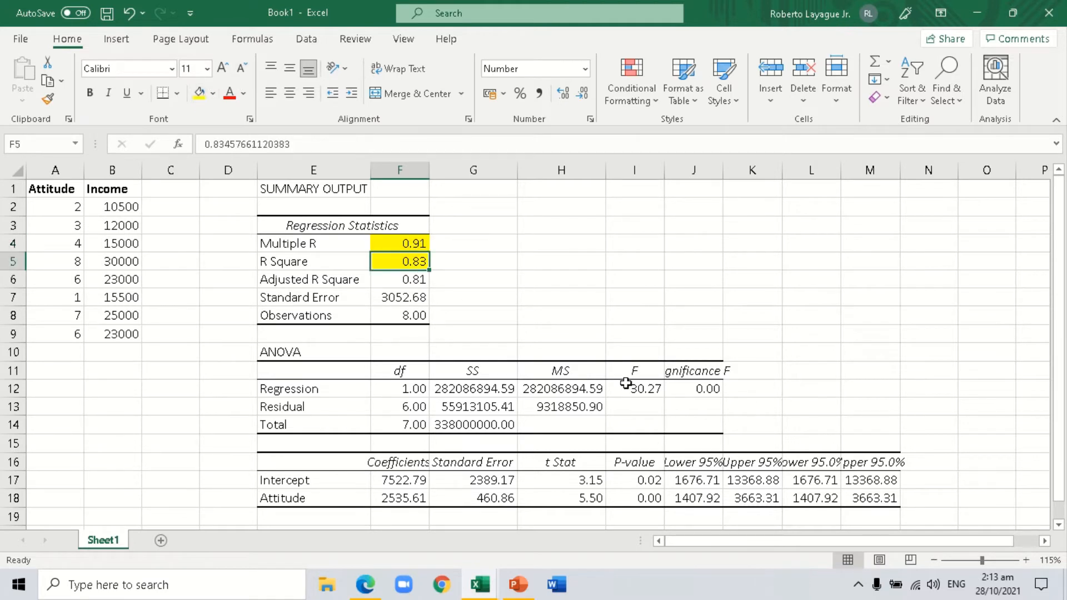
# Autofit column J to fit the Significance F heading, and fill the Intercept and Attitude coefficients in F17:F18 with yellow.
pyautogui.click(696, 389)
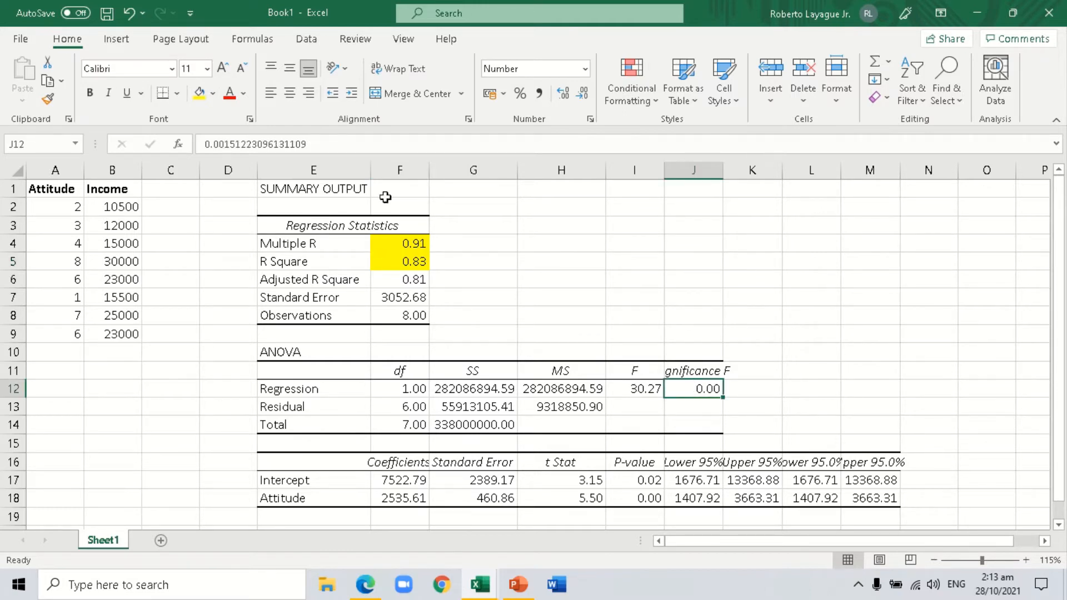
pyautogui.doubleClick(723, 175)
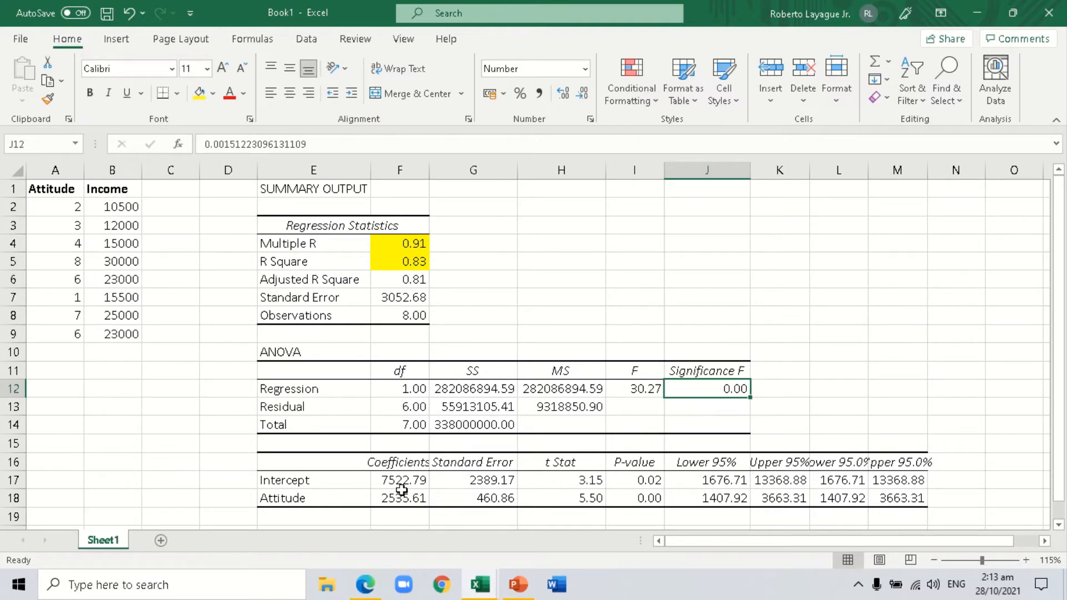
pyautogui.moveTo(401, 480); pyautogui.dragTo(403, 498)
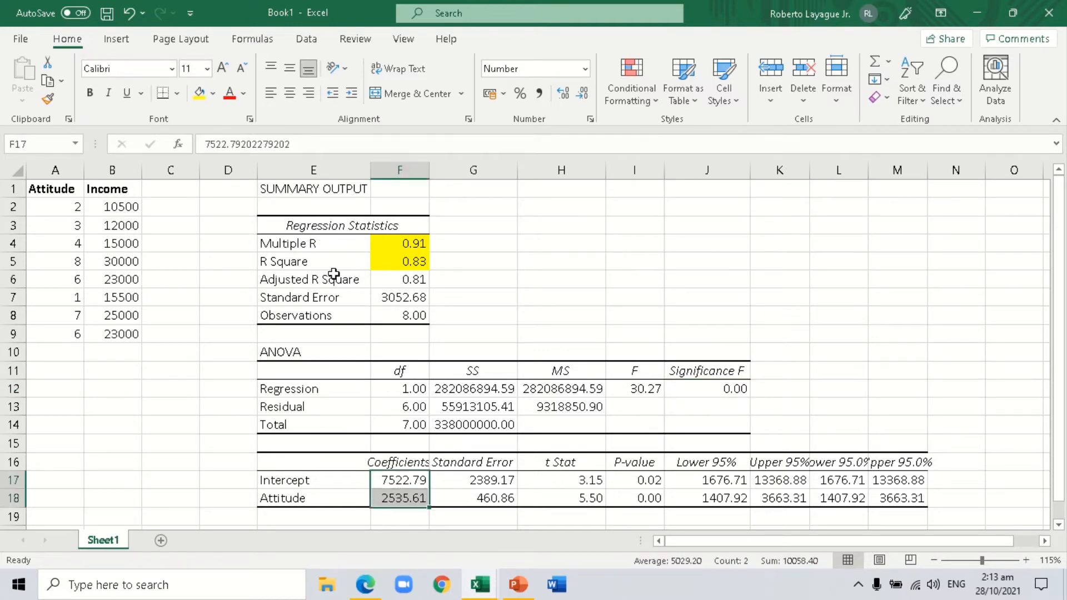
pyautogui.click(199, 93)
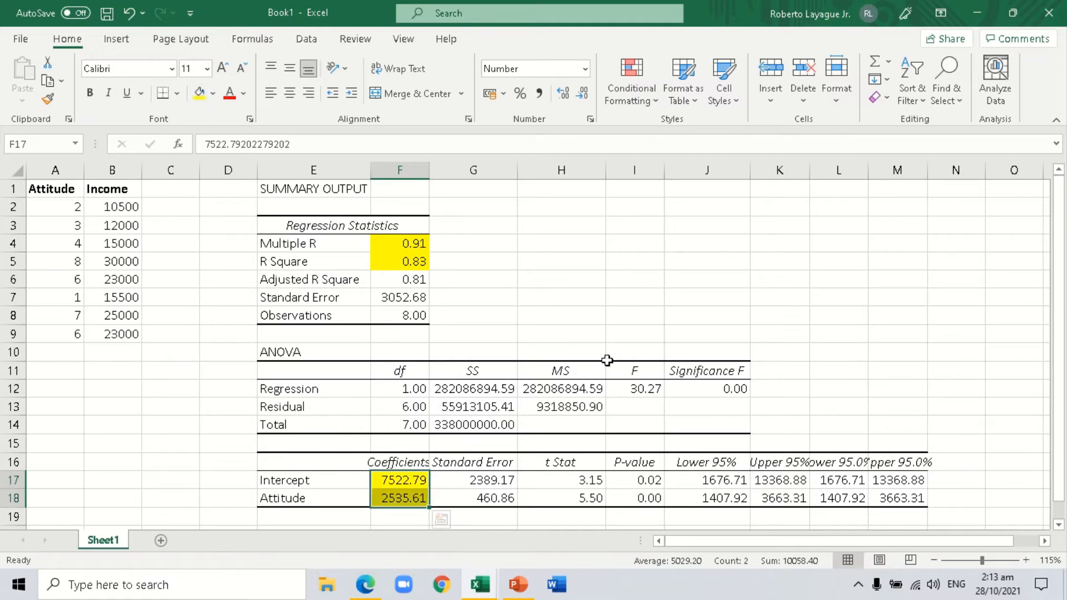
# Fill the t Stat and P-value results of Intercept and Attitude in H17:I18 with yellow.
pyautogui.moveTo(593, 480); pyautogui.dragTo(639, 499)
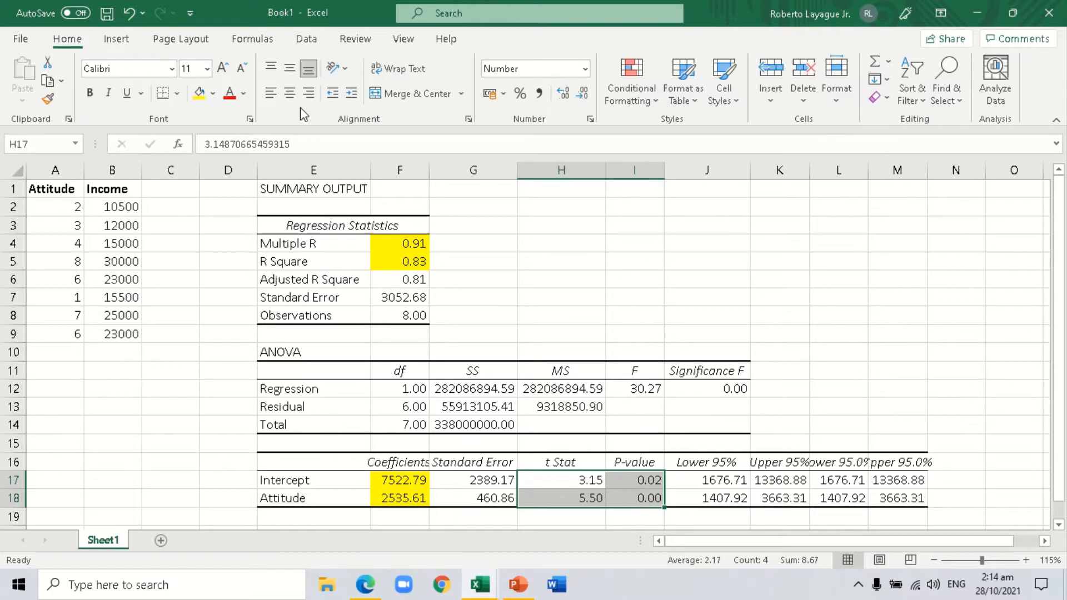
pyautogui.click(198, 95)
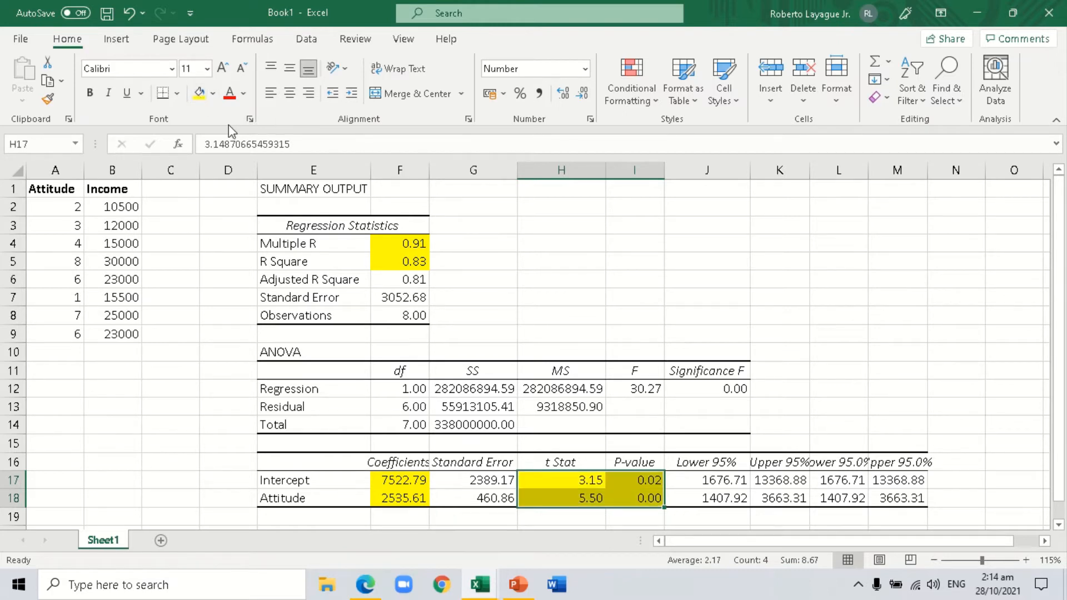
# Enter the label "Correlation" in G4 beside the Multiple R value.
pyautogui.click(452, 246)
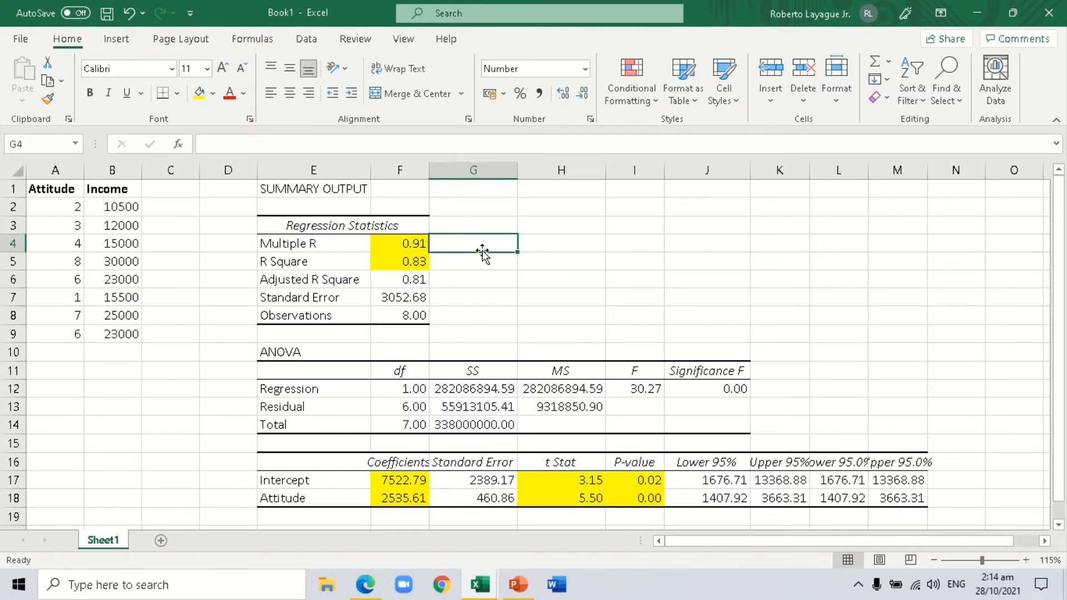
pyautogui.write('Coree')
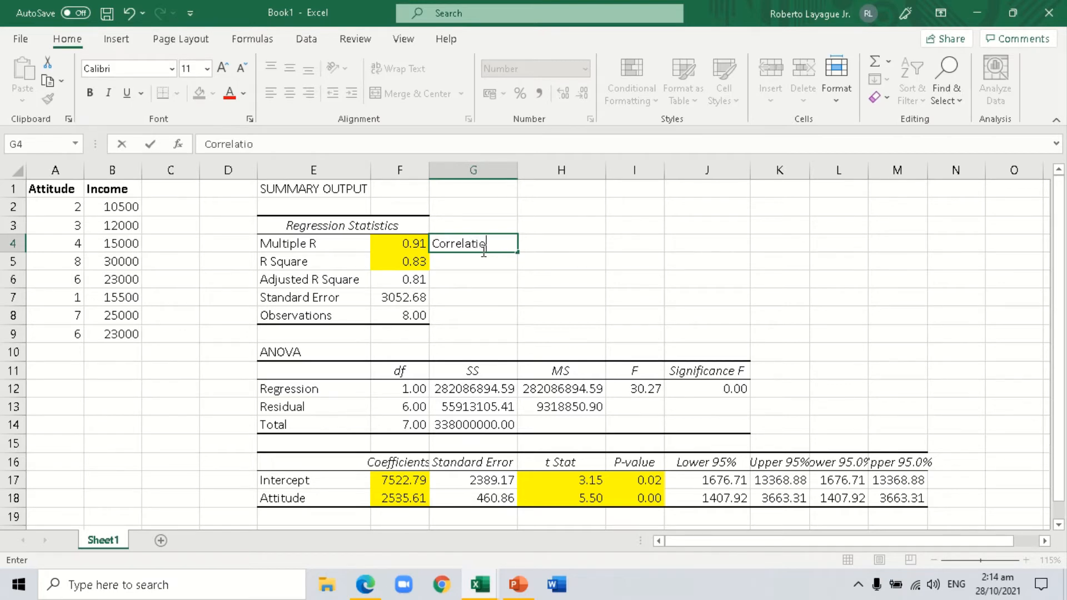
pyautogui.write('n')
pyautogui.press('Return')
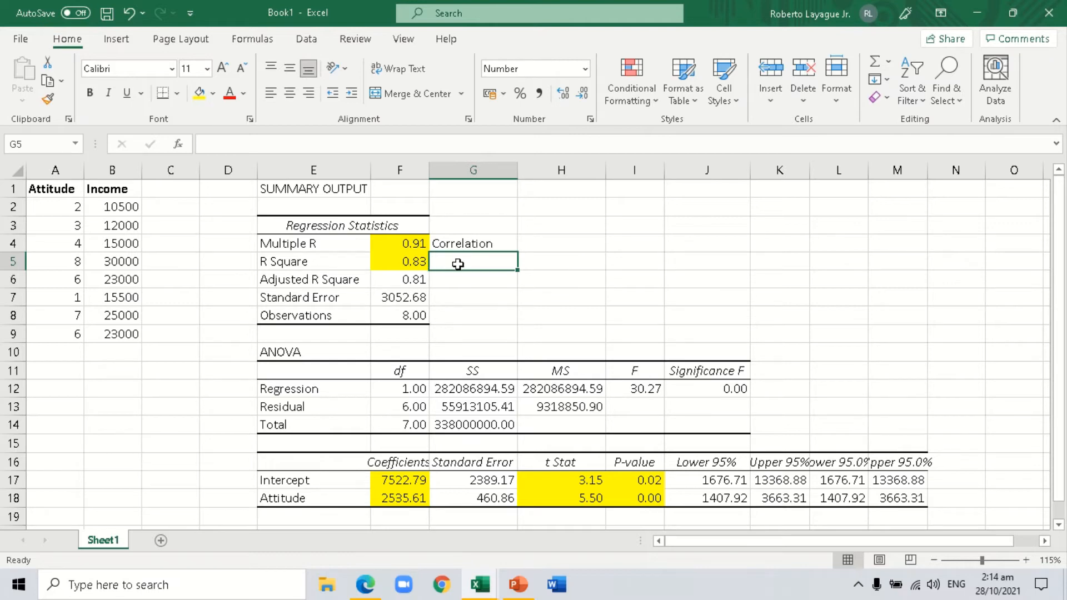
# Enter the label "Coefficient of Determination" in G5 beside the R Square value.
pyautogui.write('Co')
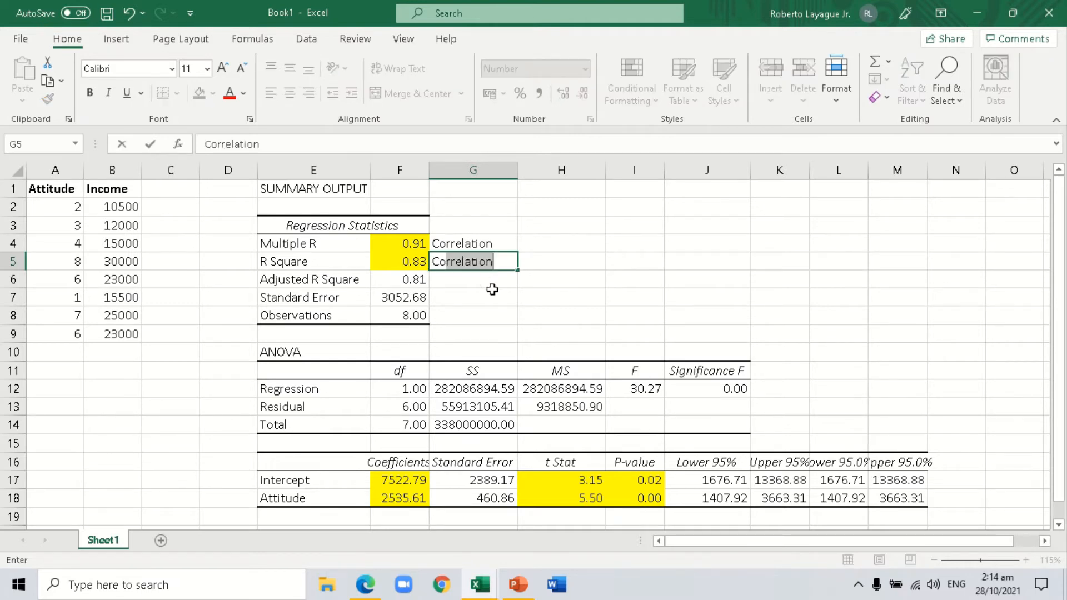
pyautogui.write('efficien')
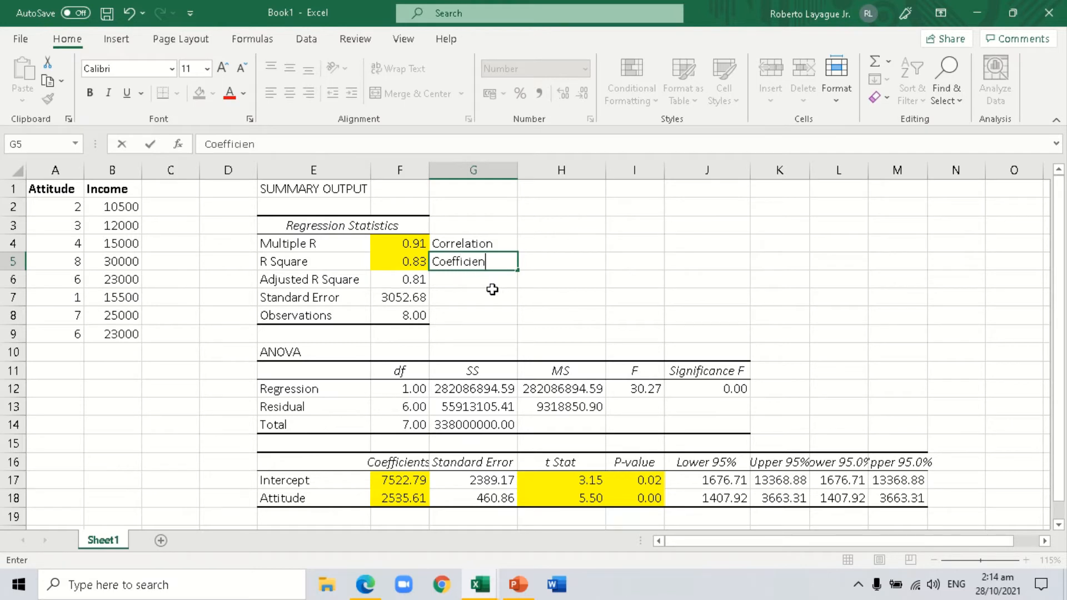
pyautogui.write('t of Determinat')
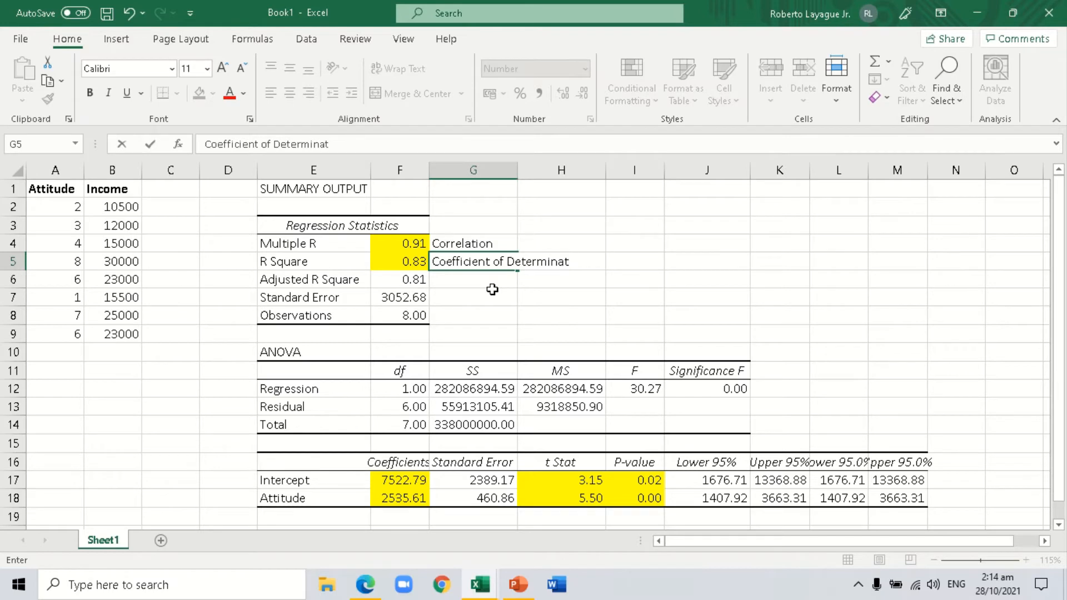
pyautogui.write('ion')
pyautogui.click(717, 278)
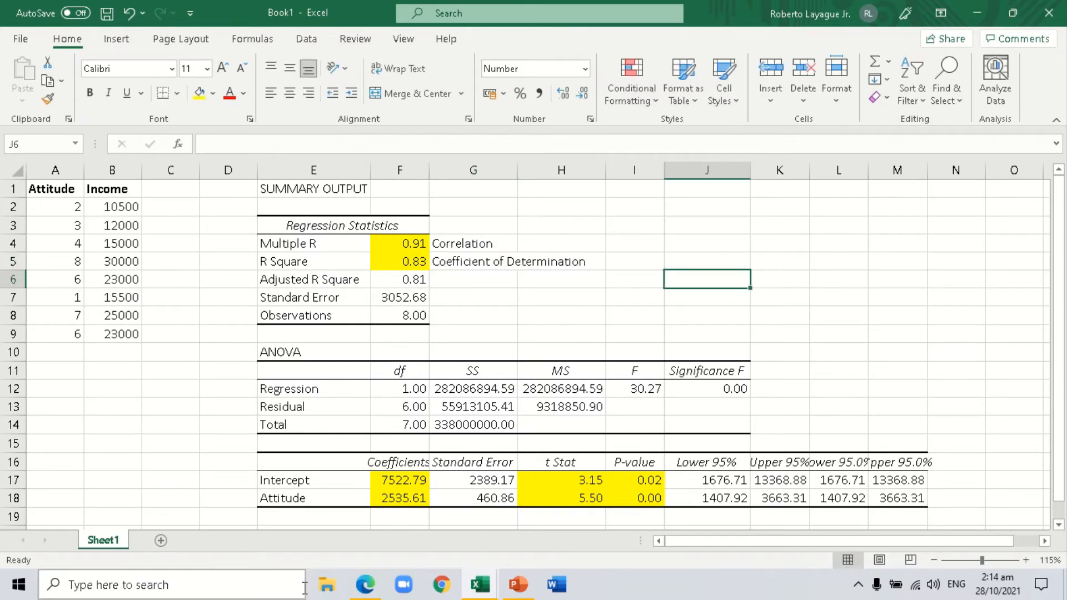
pyautogui.click(642, 210)
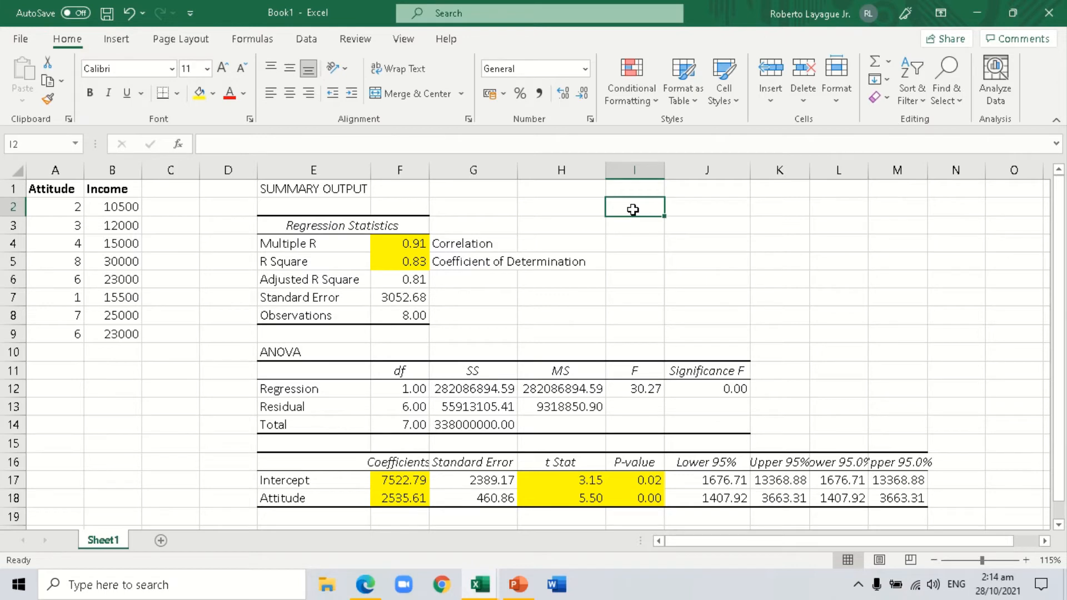
pyautogui.write('y')
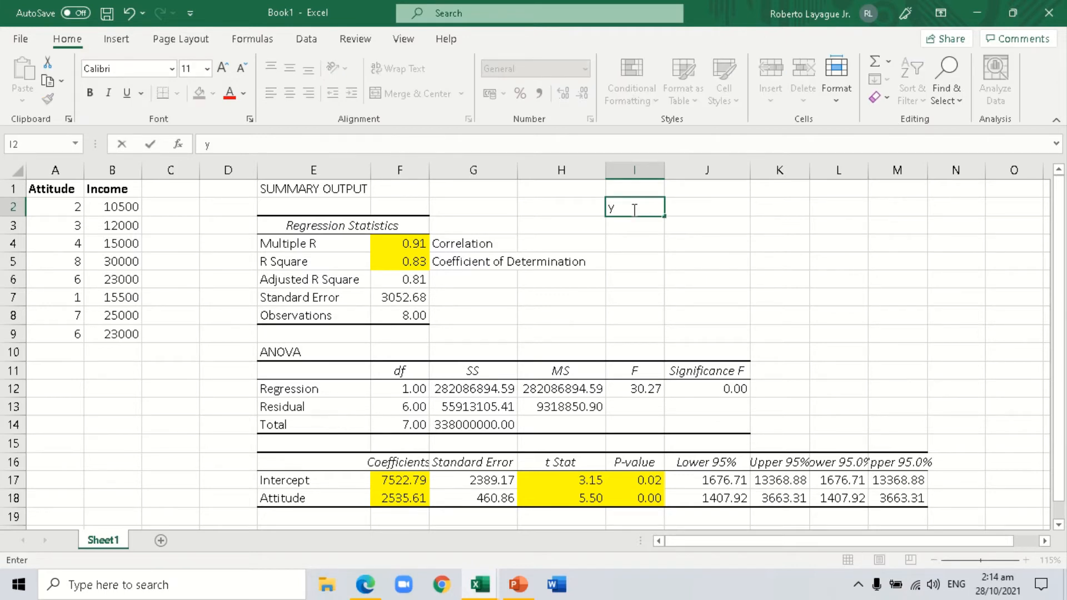
pyautogui.press('Escape')
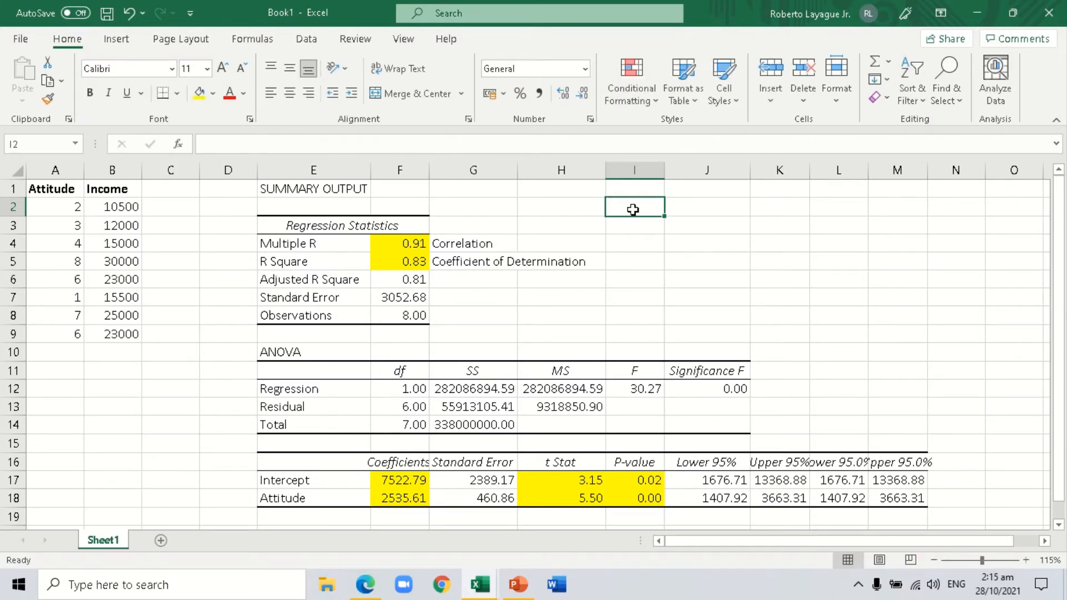
pyautogui.hotkey('alt', '=')
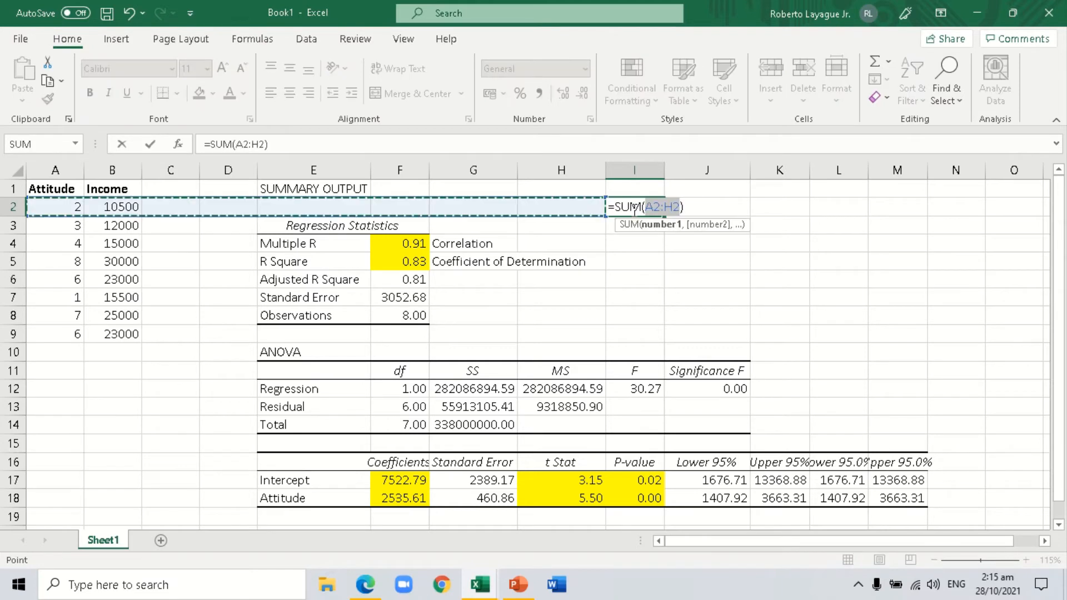
pyautogui.press('BackSpace')
pyautogui.press('BackSpace')
pyautogui.press('BackSpace')
pyautogui.press('BackSpace')
pyautogui.press('BackSpace')
pyautogui.press('BackSpace')
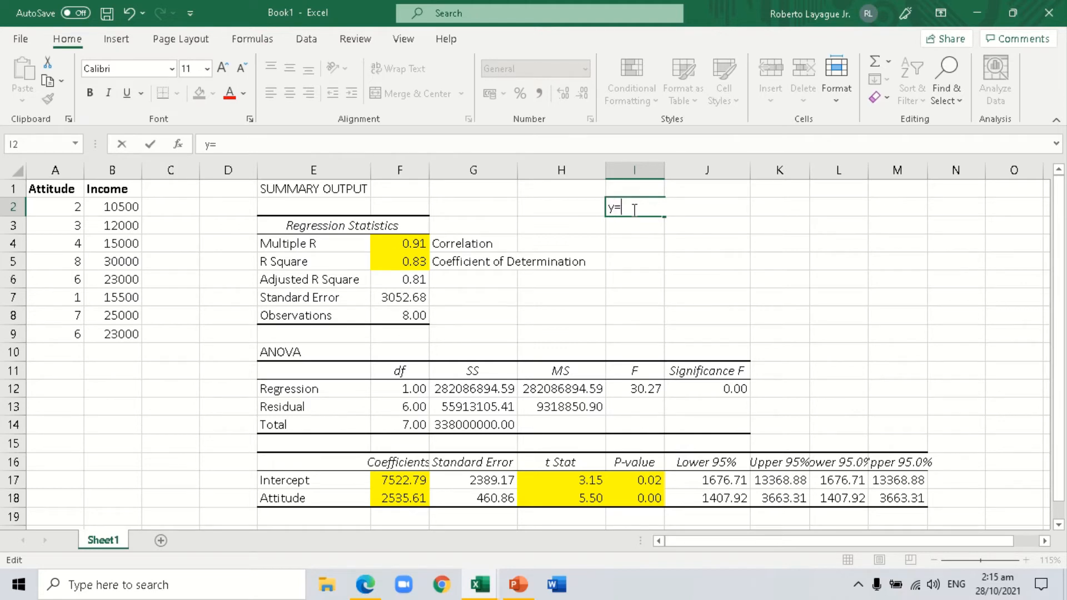
pyautogui.click(404, 482)
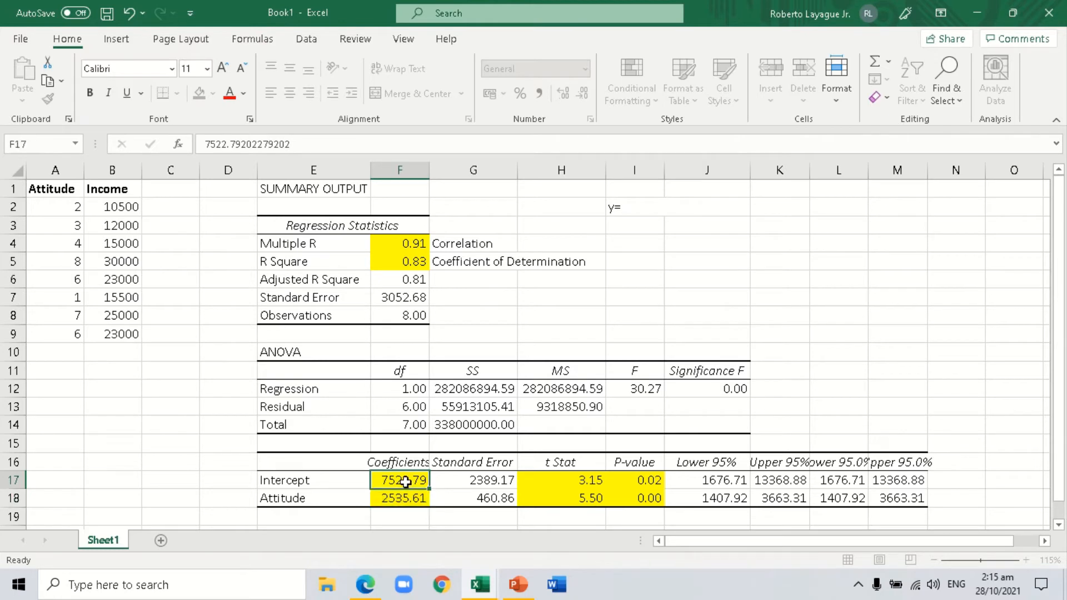
pyautogui.moveTo(406, 482); pyautogui.dragTo(413, 499)
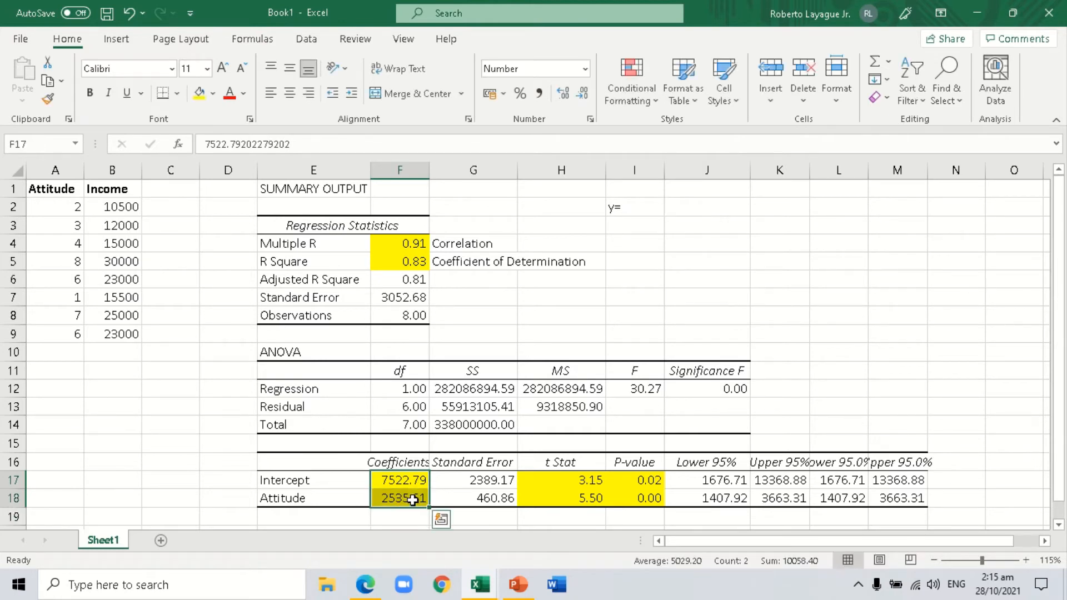
pyautogui.click(413, 499)
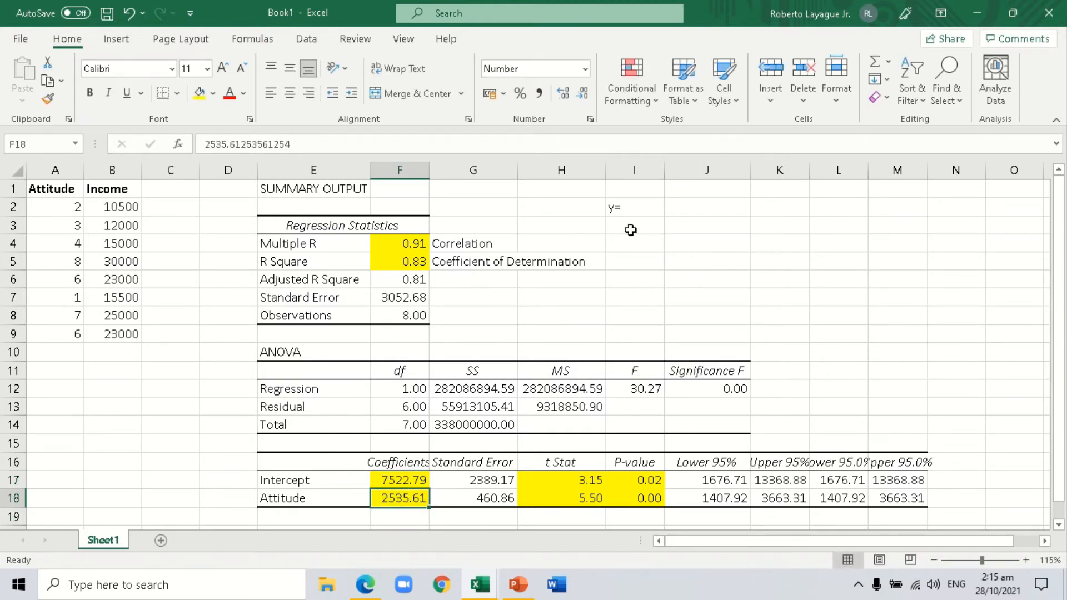
# Replace the contents of I2 with the label b0 and enter the intercept 7522.79 in J2.
pyautogui.click(633, 204)
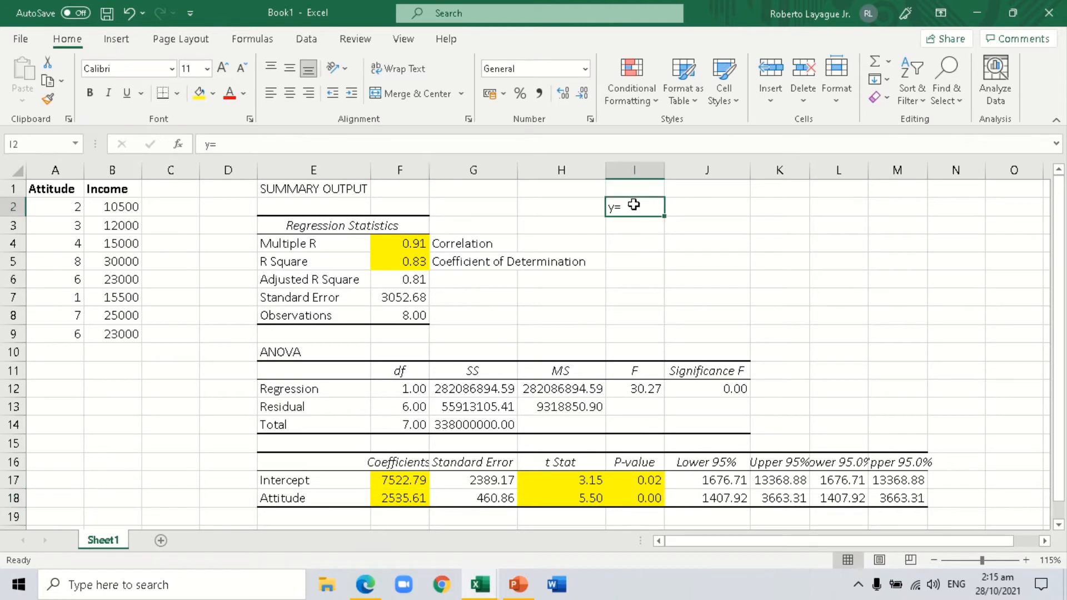
pyautogui.press('BackSpace')
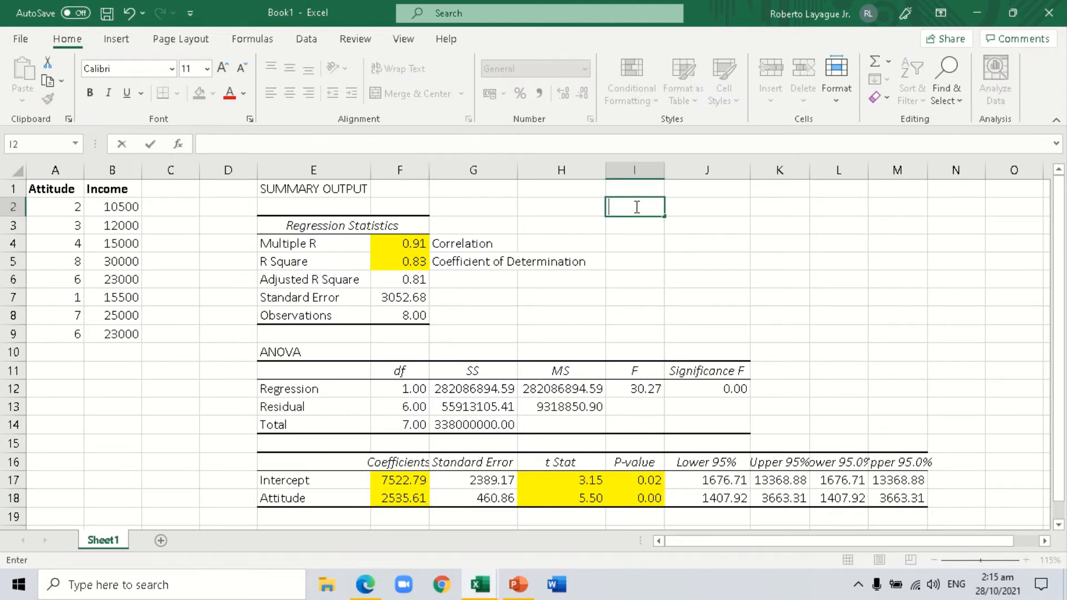
pyautogui.write('b1')
pyautogui.press('Tab')
pyautogui.write('7')
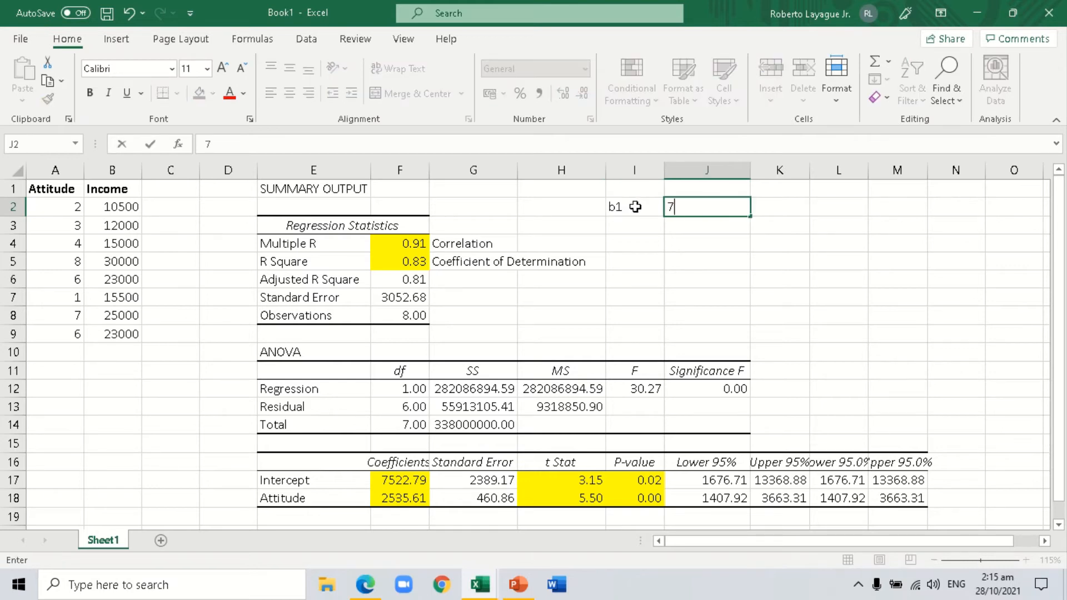
pyautogui.write('522.79')
pyautogui.press('Return')
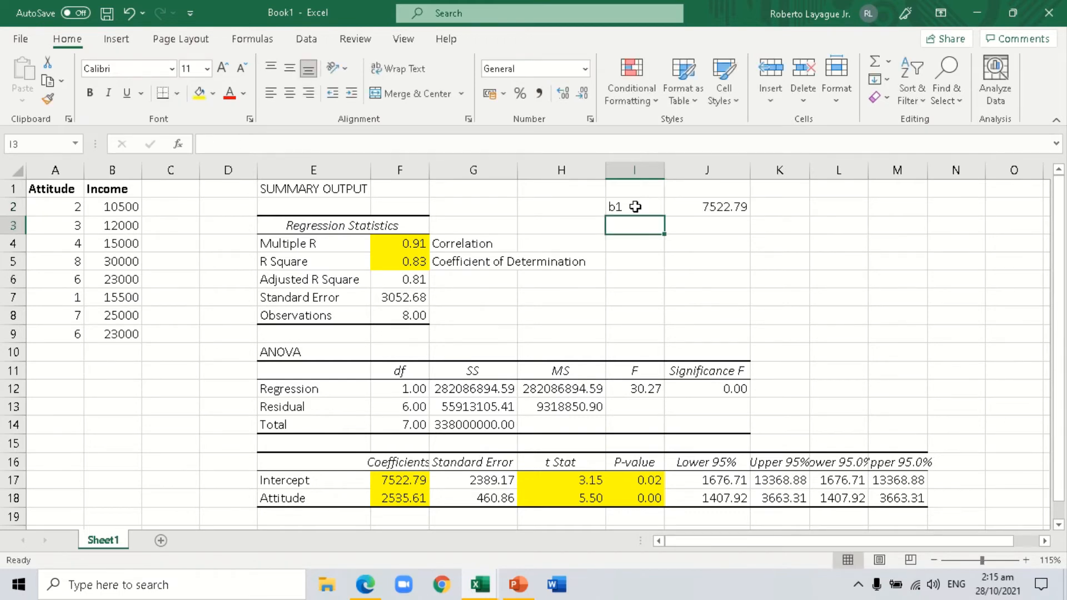
pyautogui.click(635, 207)
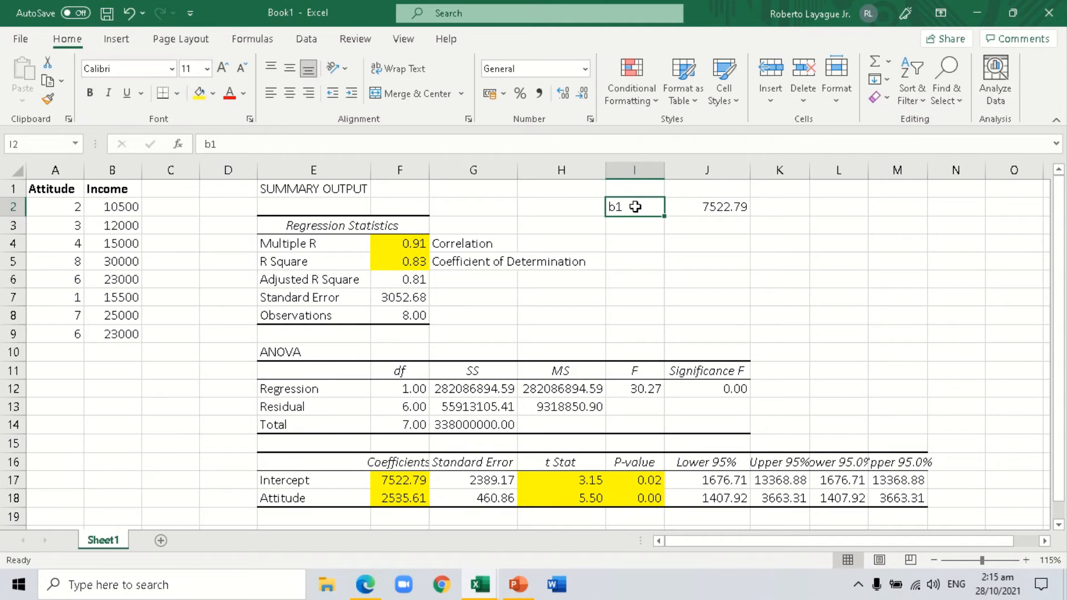
pyautogui.write('b0')
pyautogui.press('Return')
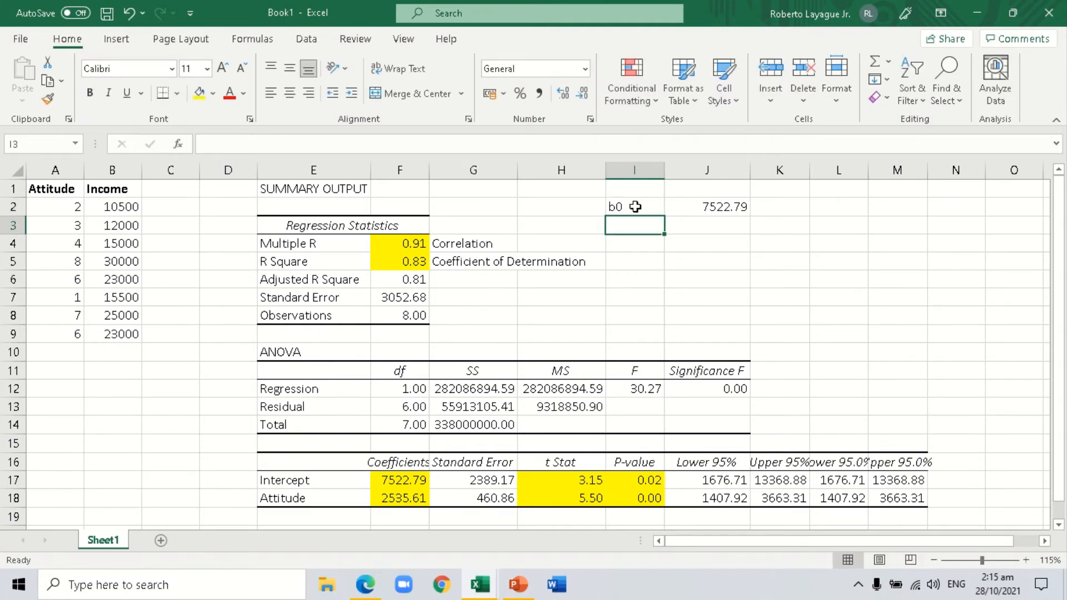
# Enter the label b1 in I3 and the Attitude coefficient 2535.61 in J3.
pyautogui.write('b1')
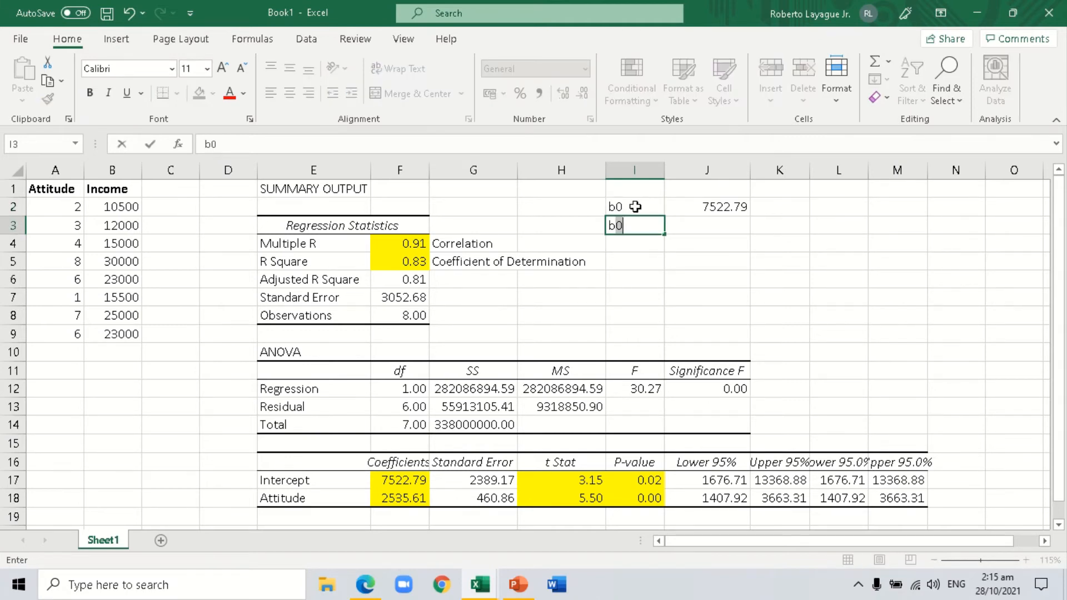
pyautogui.press('Tab')
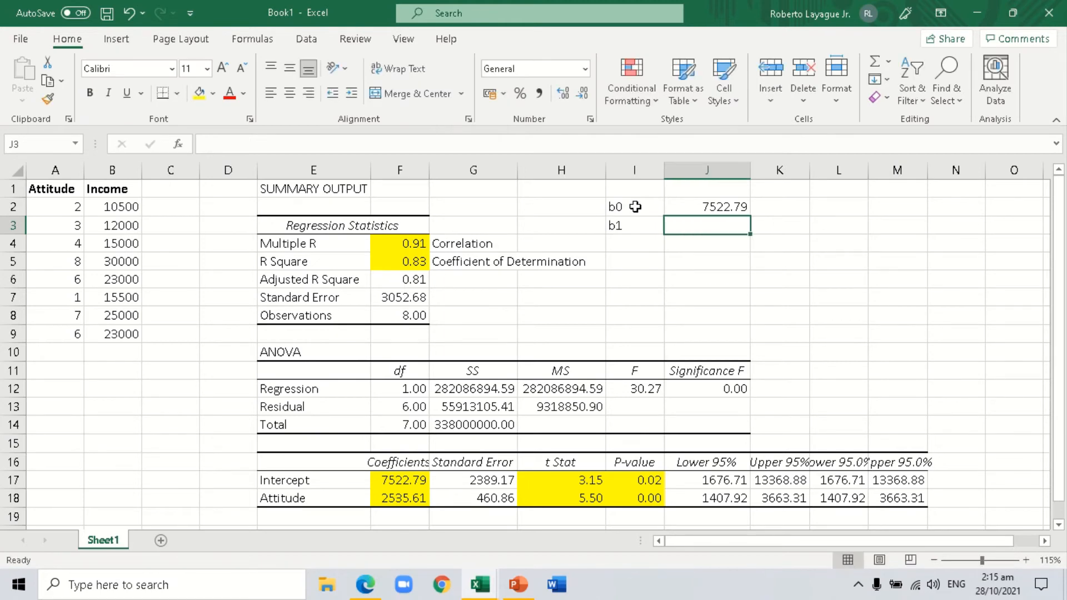
pyautogui.write('25365.')
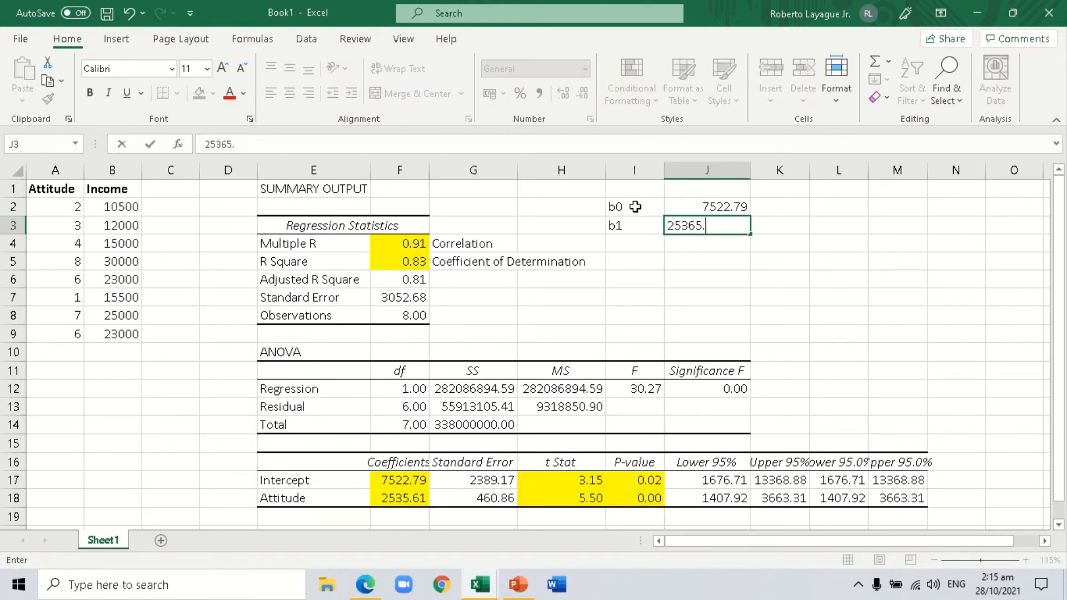
pyautogui.press('BackSpace')
pyautogui.press('BackSpace')
pyautogui.write('5.6')
pyautogui.press('Tab')
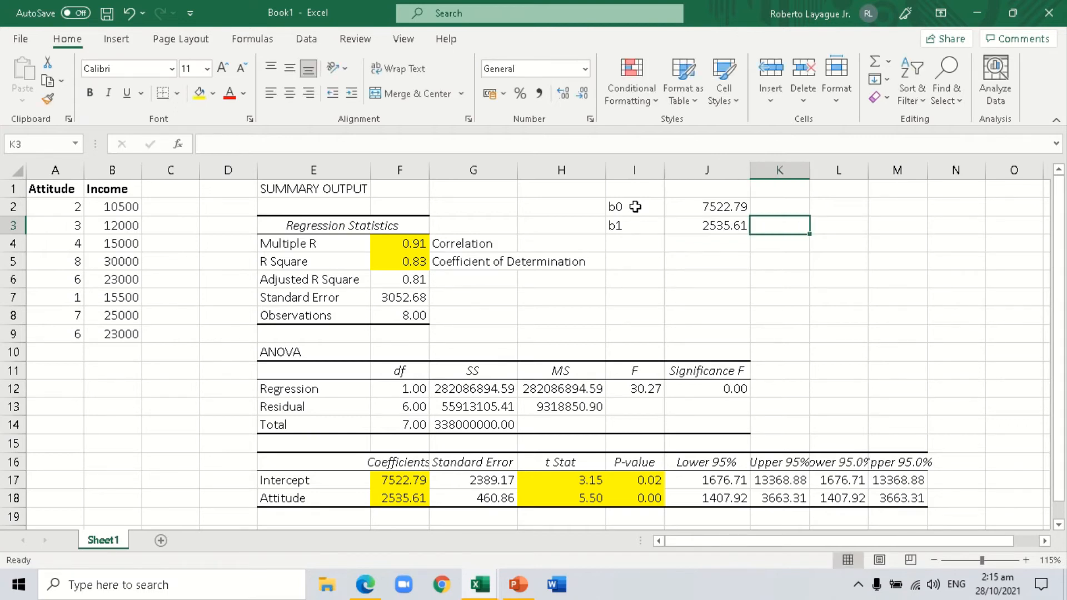
# Write the regression equation as the text "y=7522.79 + 25365.61x" in J5.
pyautogui.press('Return')
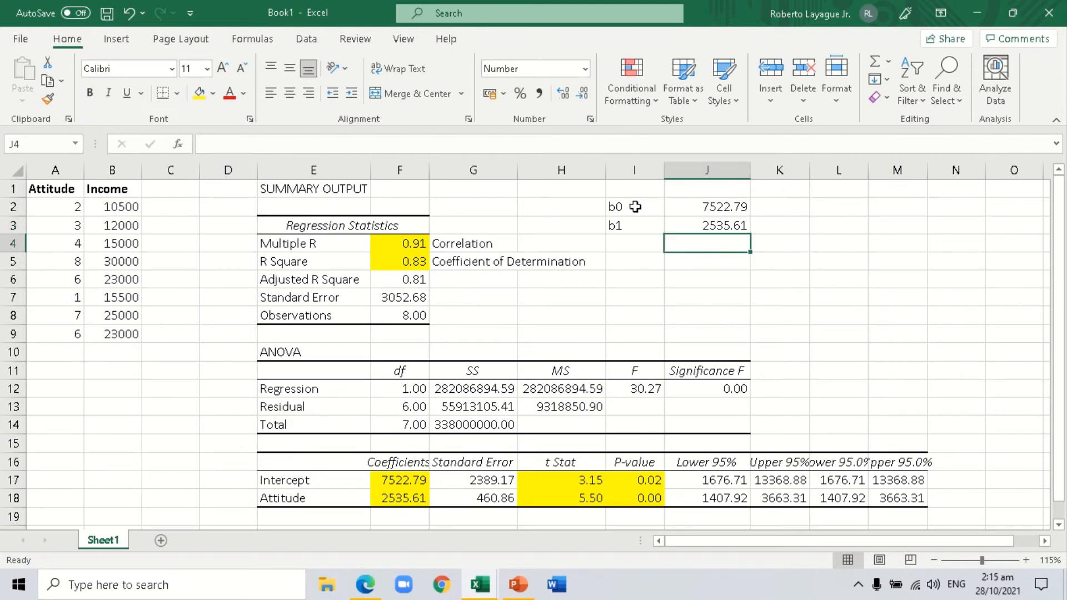
pyautogui.press('Down')
pyautogui.write('y')
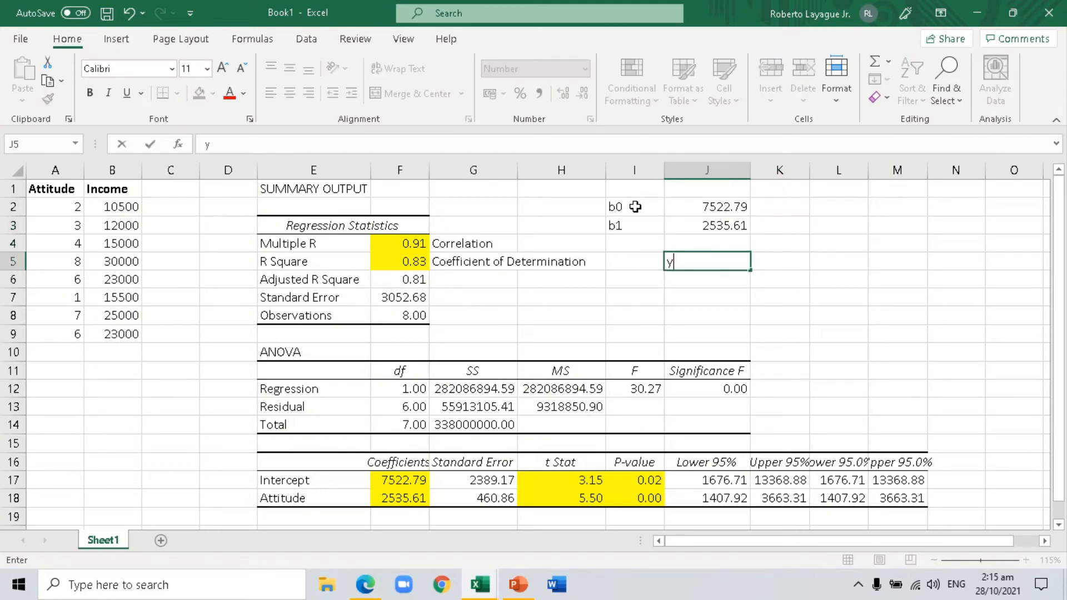
pyautogui.write('=7522.79 + ')
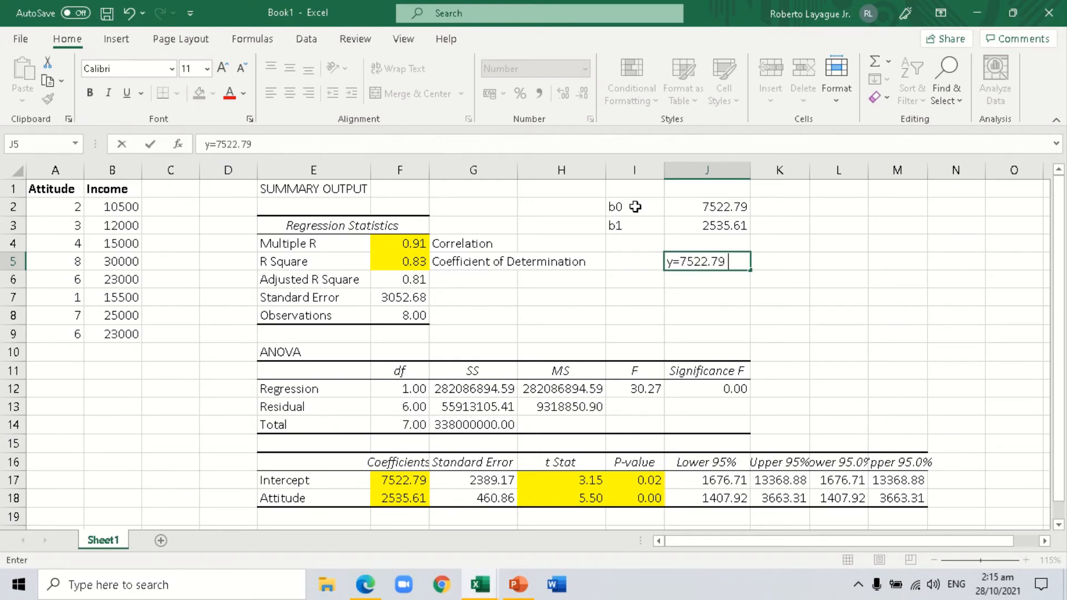
pyautogui.write('25365.61')
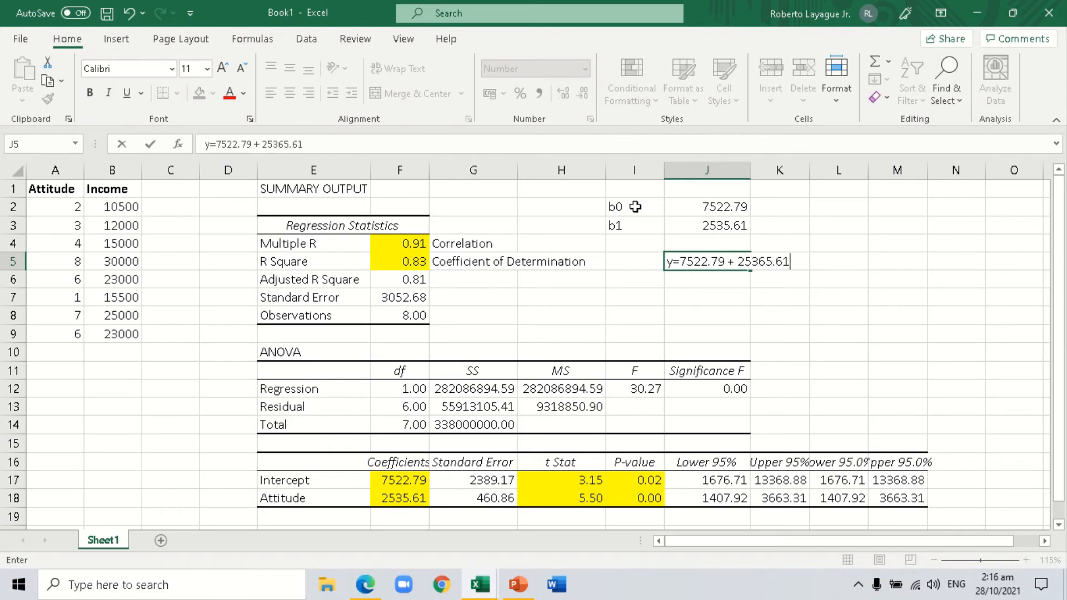
pyautogui.write('x')
pyautogui.press('Return')
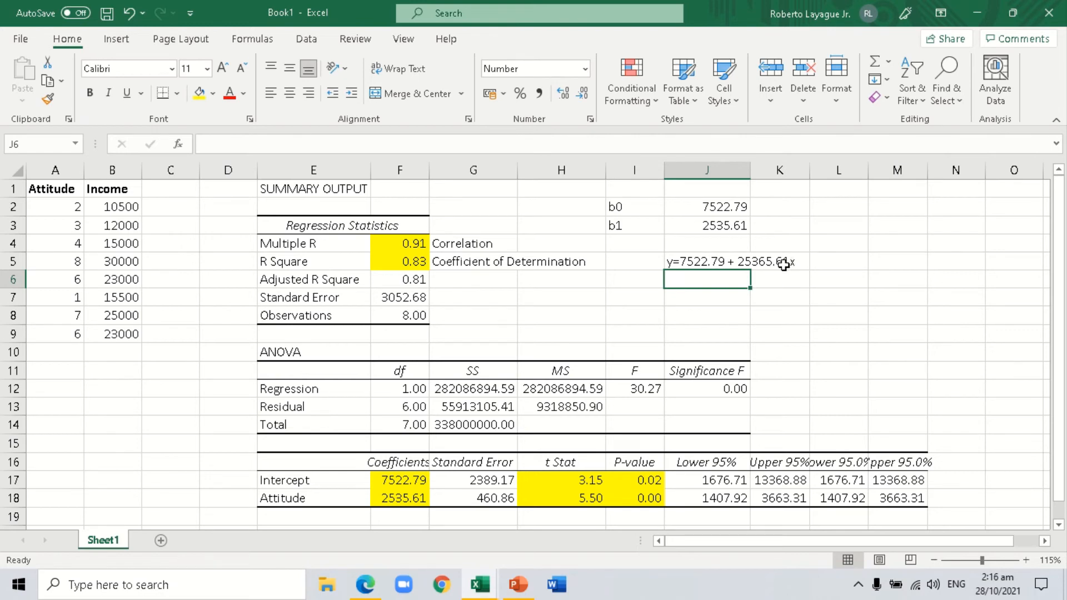
pyautogui.click(675, 262)
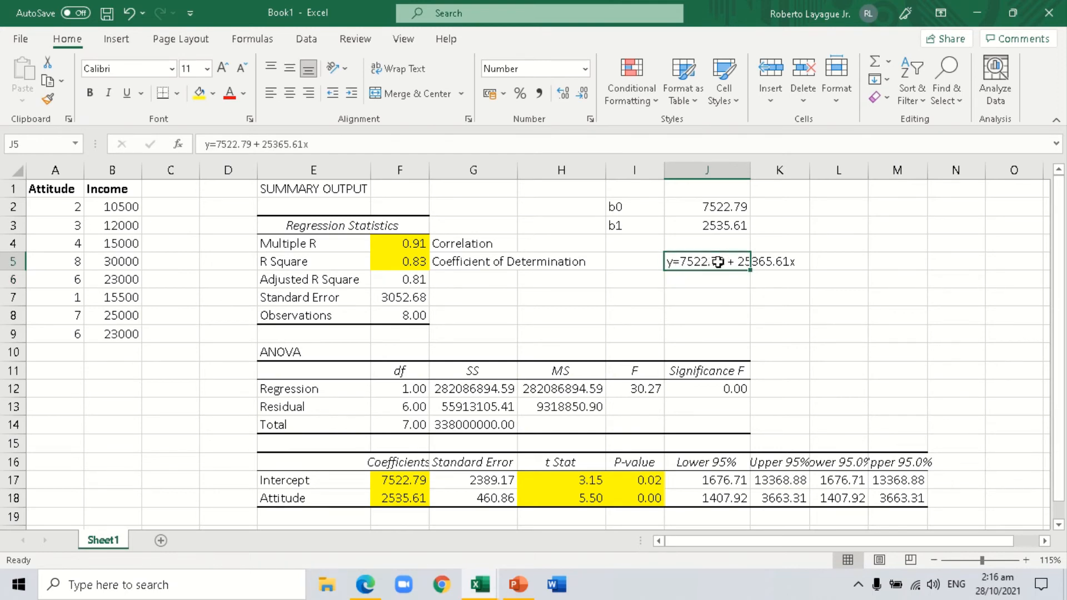
pyautogui.click(443, 264)
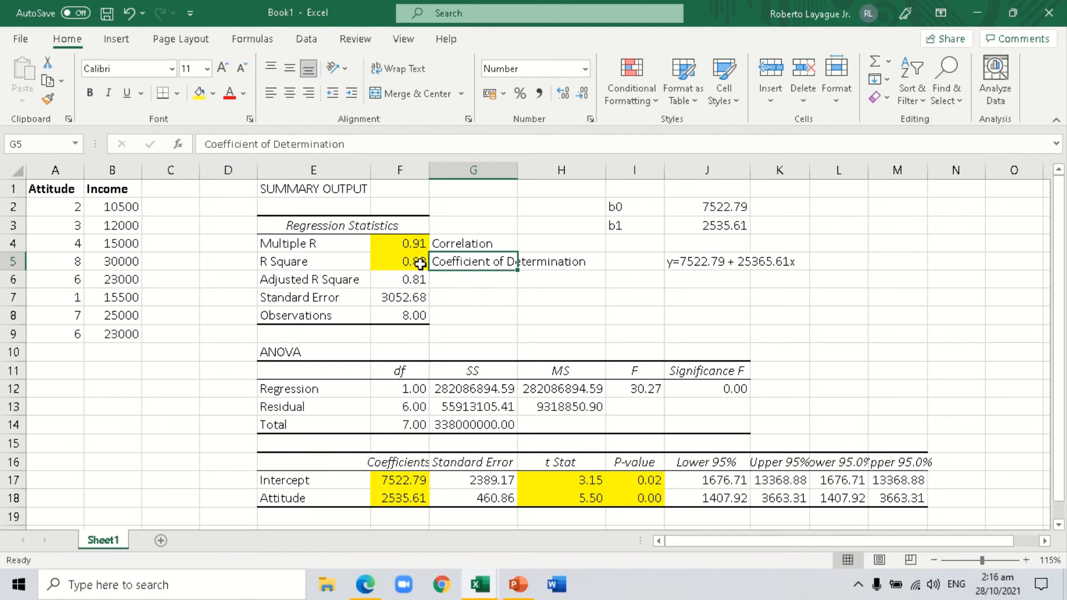
pyautogui.click(420, 264)
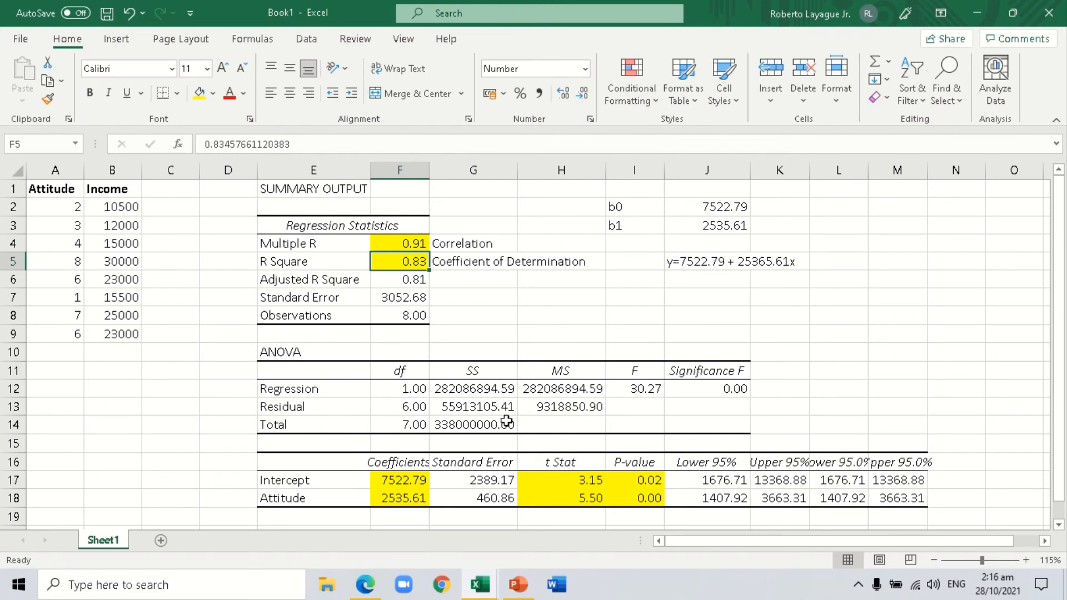
# Highlight the regression's Significance F value in J12 with yellow fill.
pyautogui.click(719, 389)
pyautogui.click(199, 93)
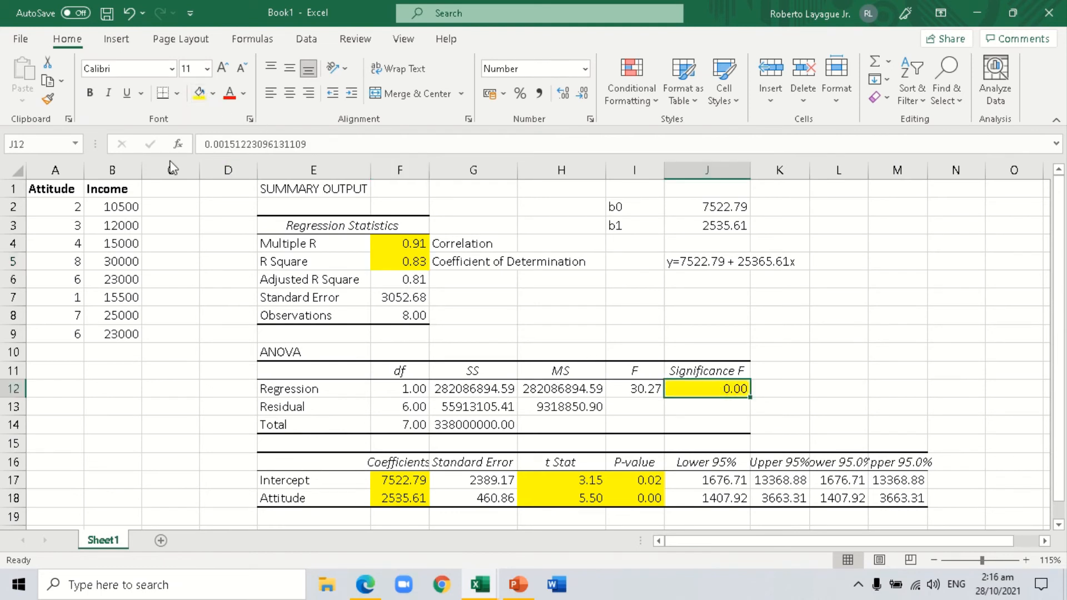
# Review the input ranges and output options of the Regression analysis tool, and close it without running the analysis again.
pyautogui.click(304, 39)
pyautogui.click(861, 62)
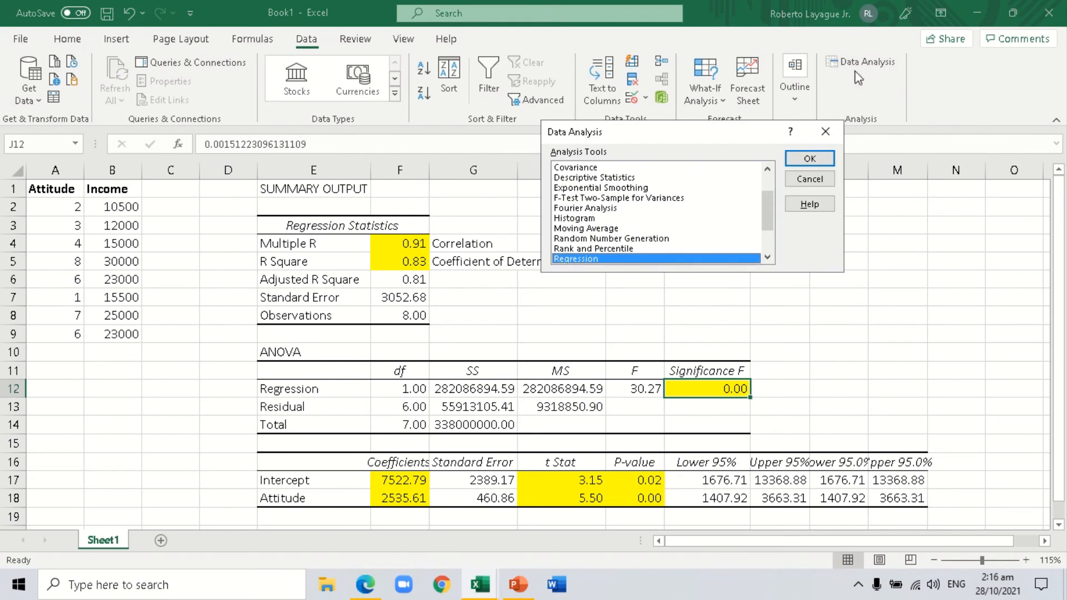
pyautogui.click(826, 161)
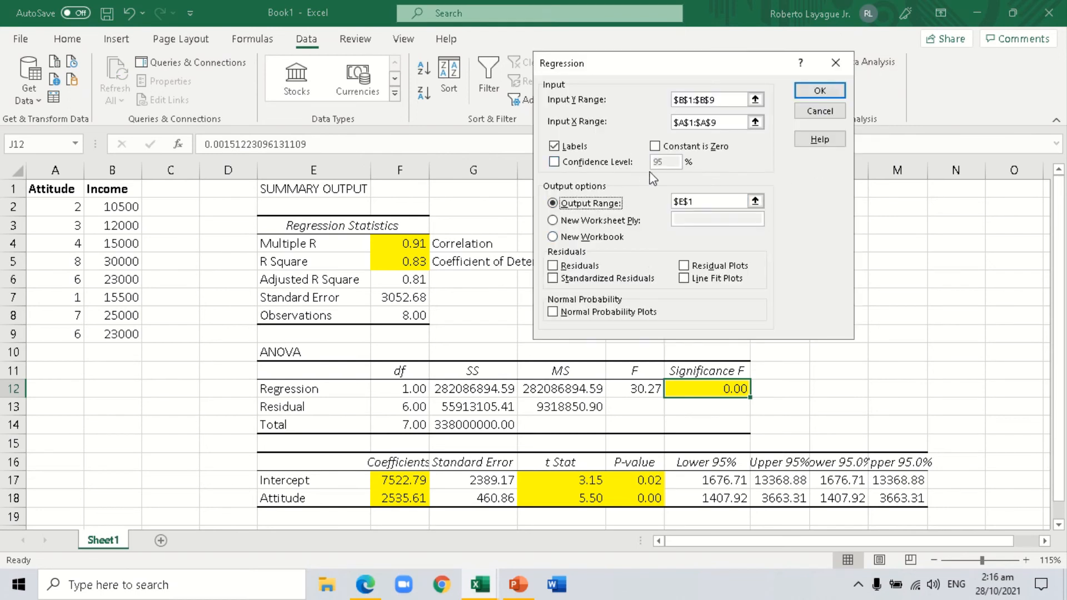
pyautogui.click(829, 114)
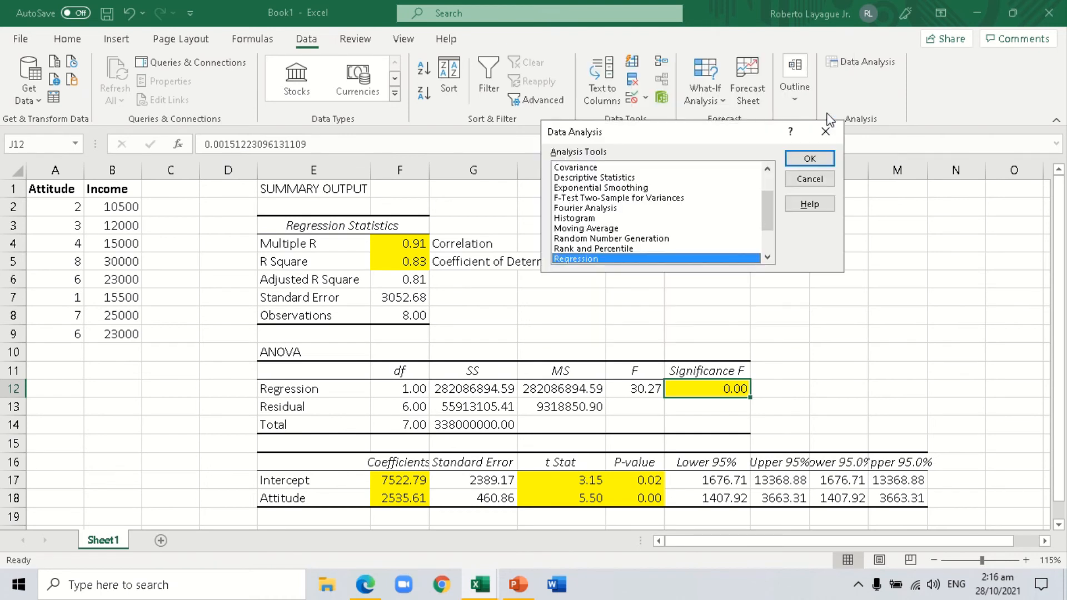
pyautogui.click(811, 179)
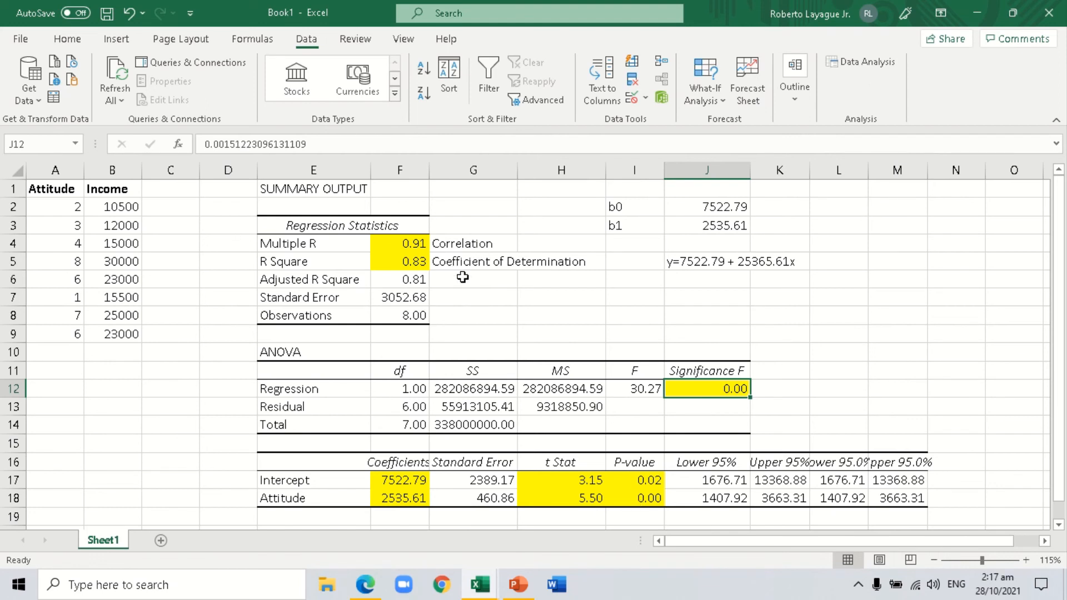
pyautogui.click(679, 267)
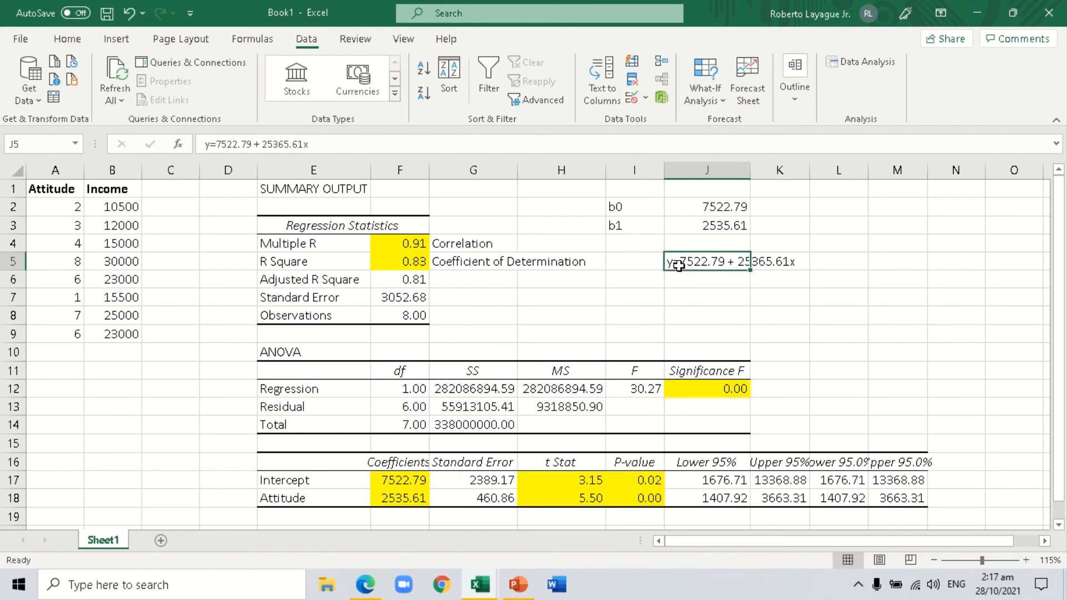
pyautogui.click(265, 503)
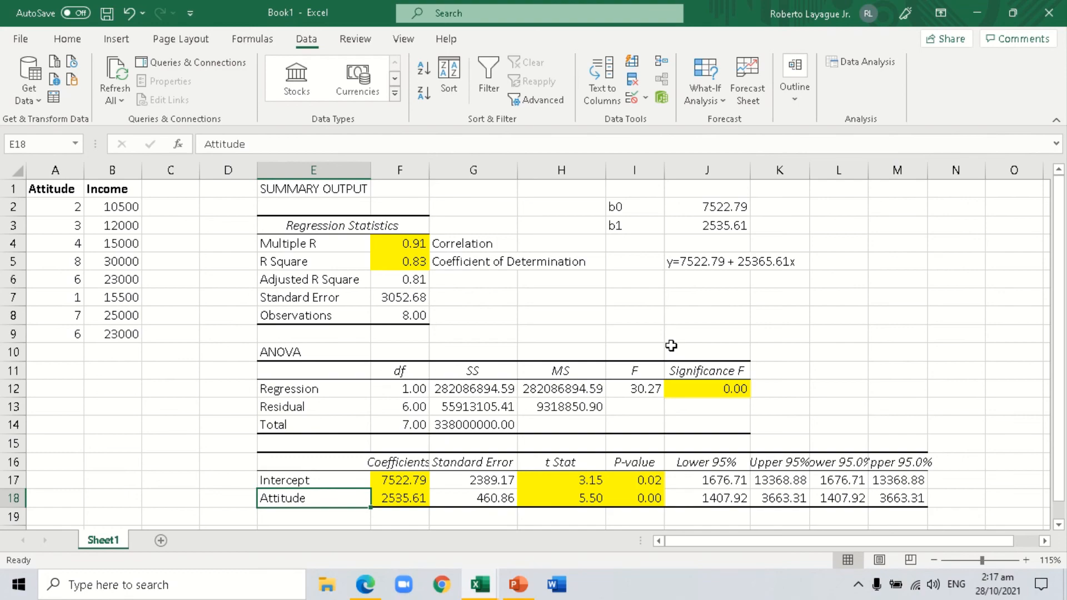
pyautogui.moveTo(495, 16)
pyautogui.click(472, 39)
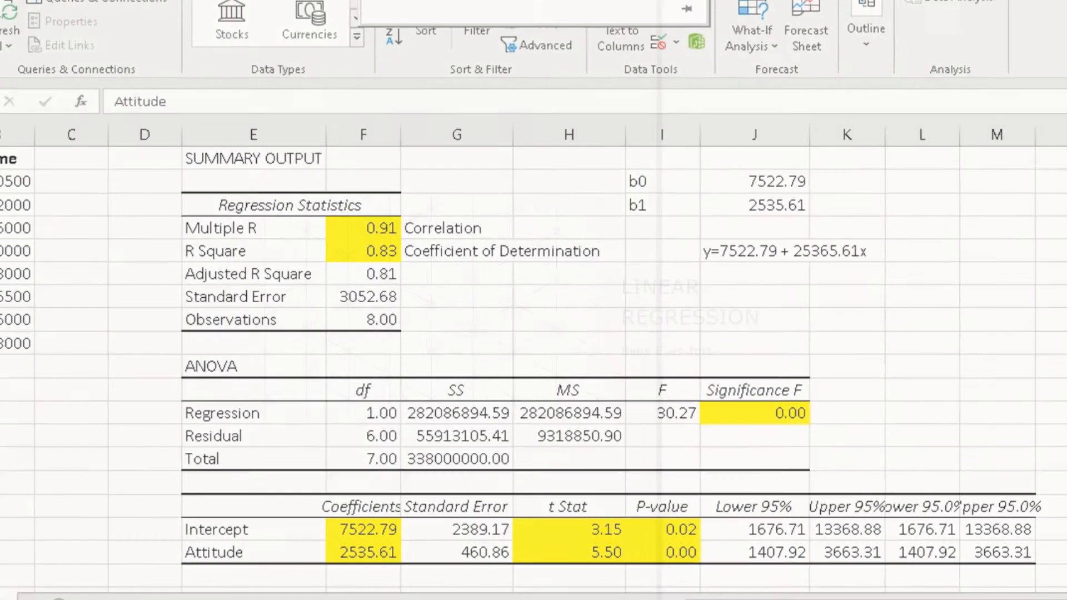